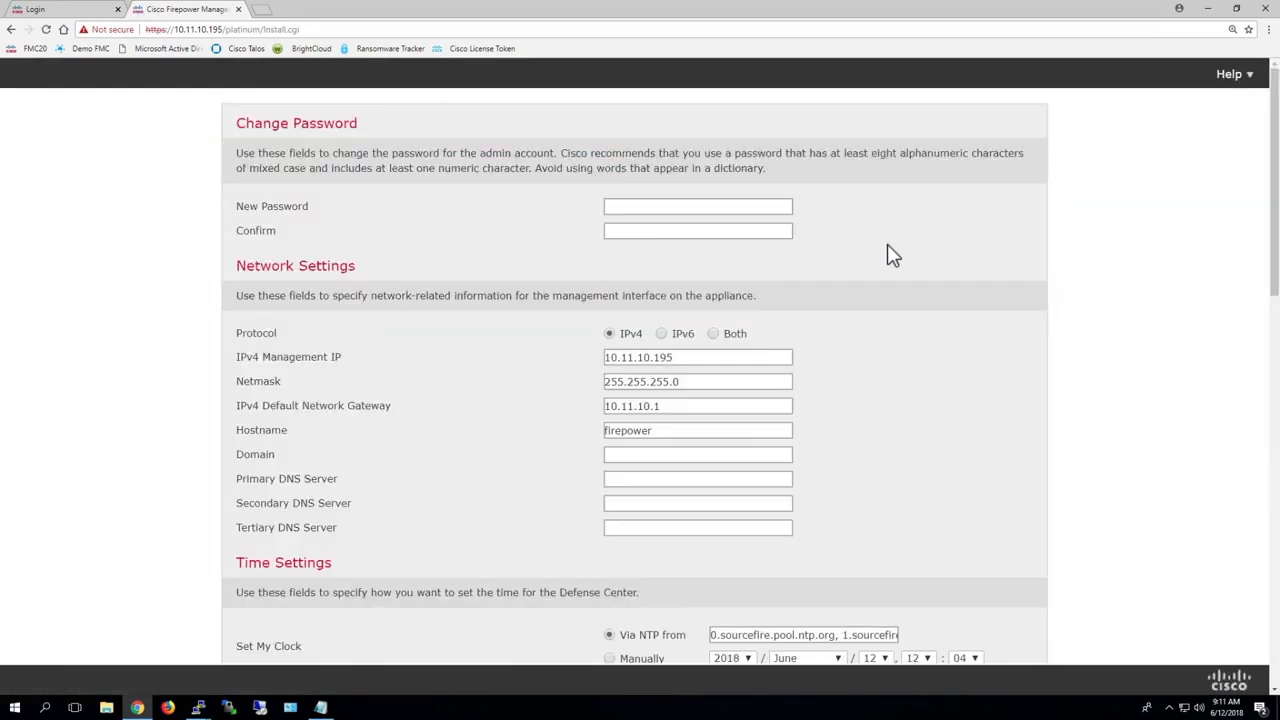
# Step: Enter and confirm the new admin account password
pyautogui.click(631, 206)
pyautogui.write('••••••••')
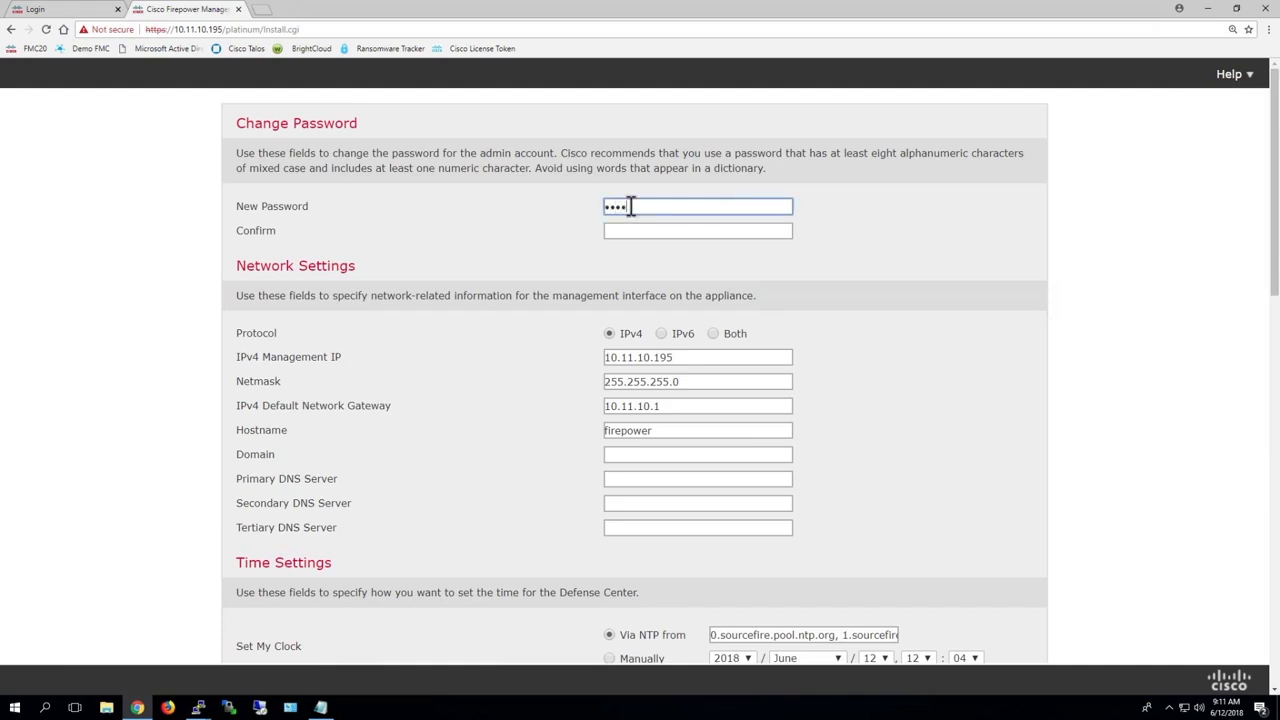
pyautogui.click(625, 230)
pyautogui.write('••••••••')
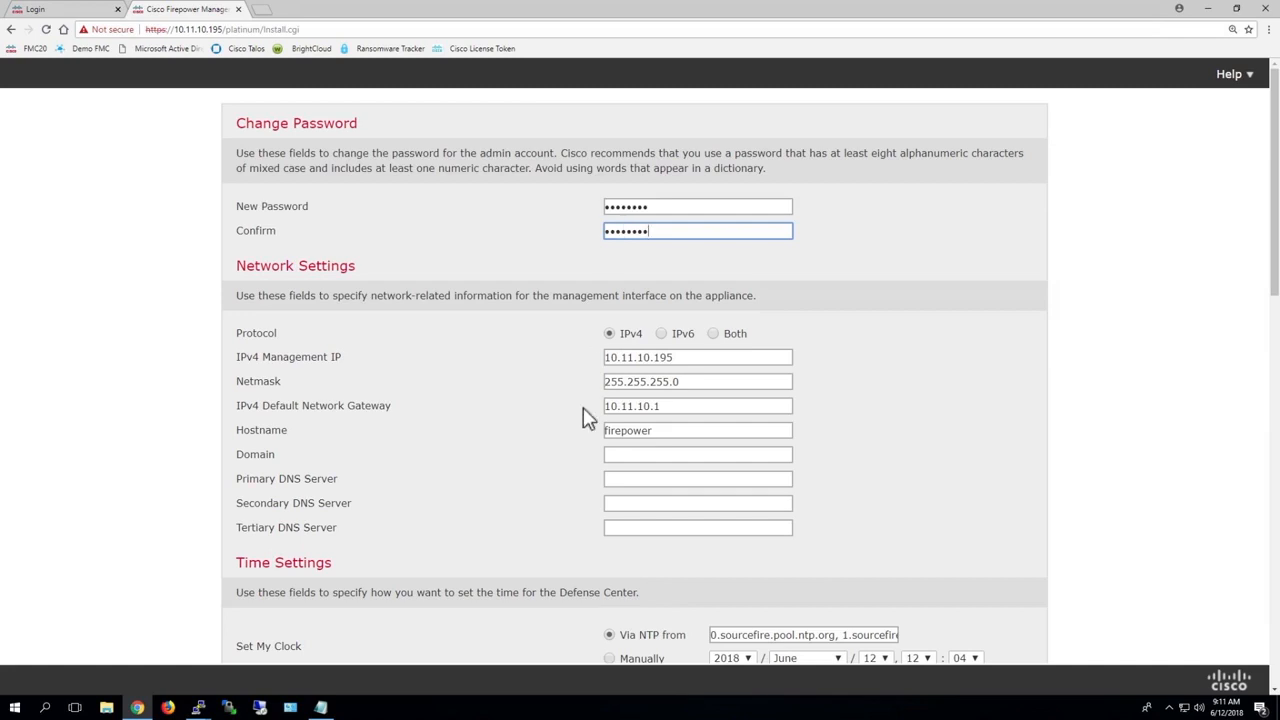
# Step: Set the hostname to "FMC 19" and the domain to sfgtc.local in the network settings
pyautogui.doubleClick(660, 430)
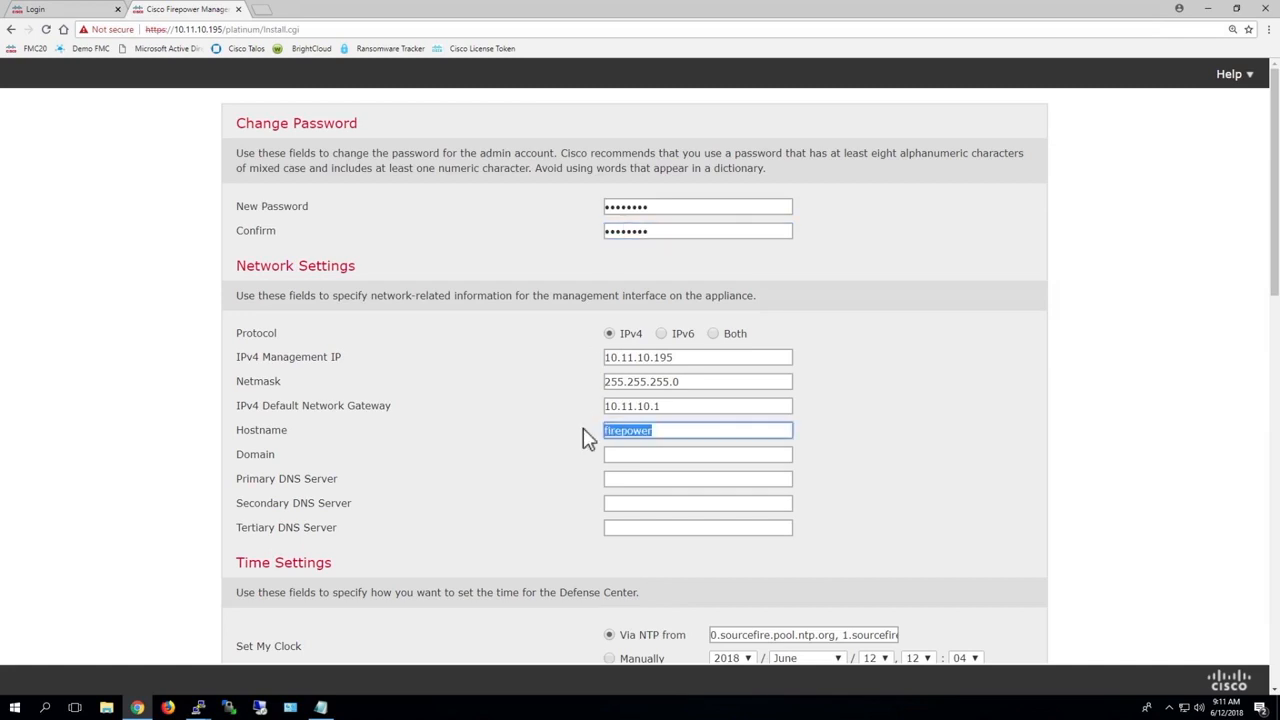
pyautogui.write('f')
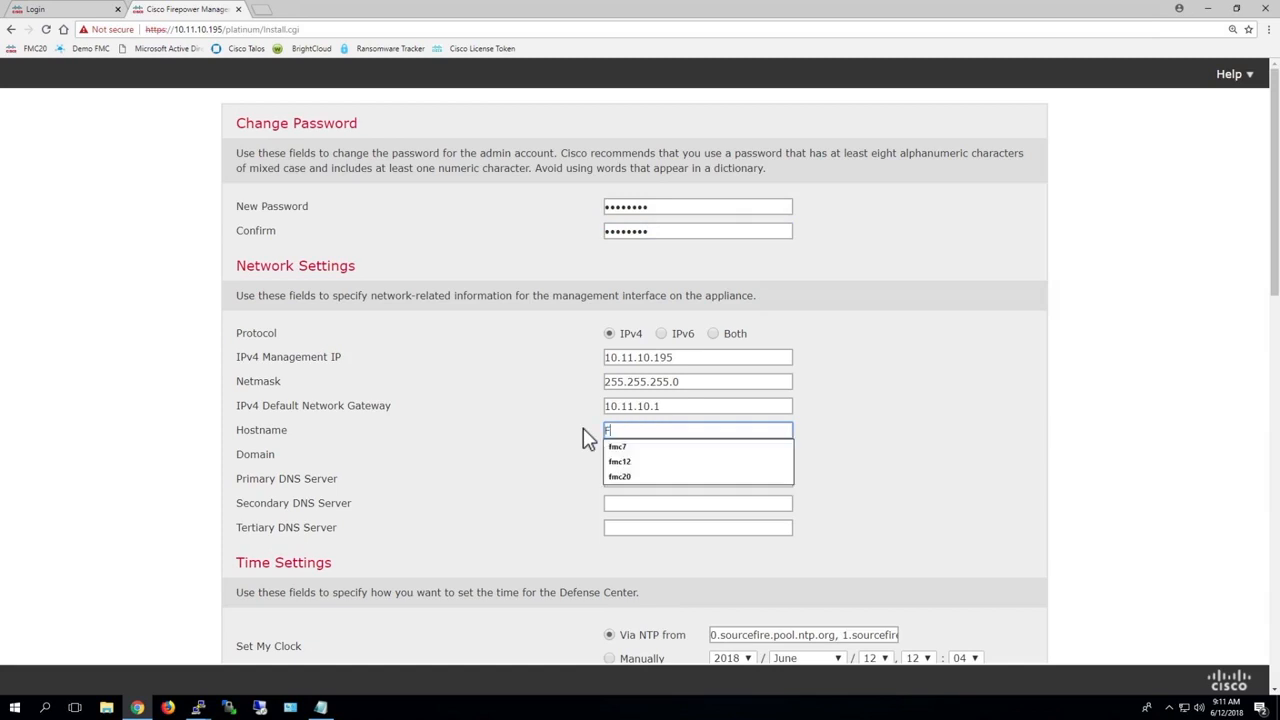
pyautogui.write('MC 19')
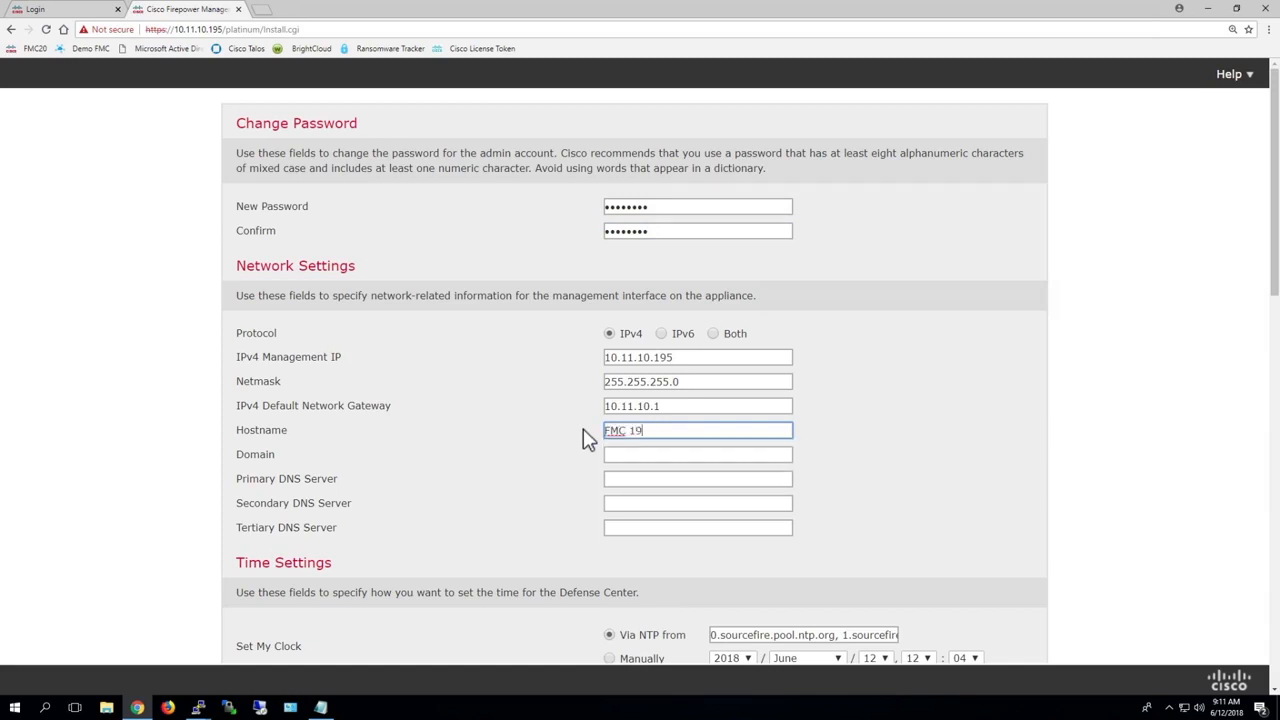
pyautogui.click(620, 453)
pyautogui.write('sf')
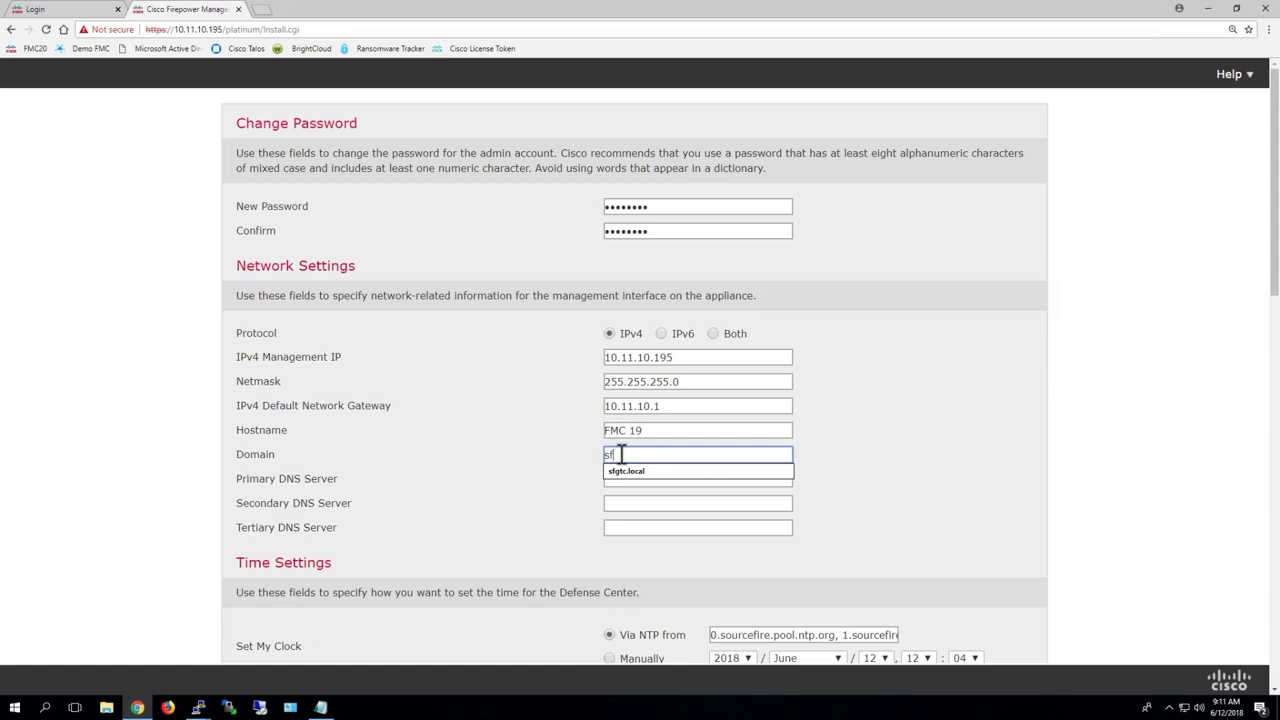
pyautogui.write('gtc.local')
pyautogui.click(634, 474)
# Step: Set the primary, secondary and tertiary DNS servers to 10.11.11.250, 10.11.11.251 and 8.8.8.8
pyautogui.click(621, 479)
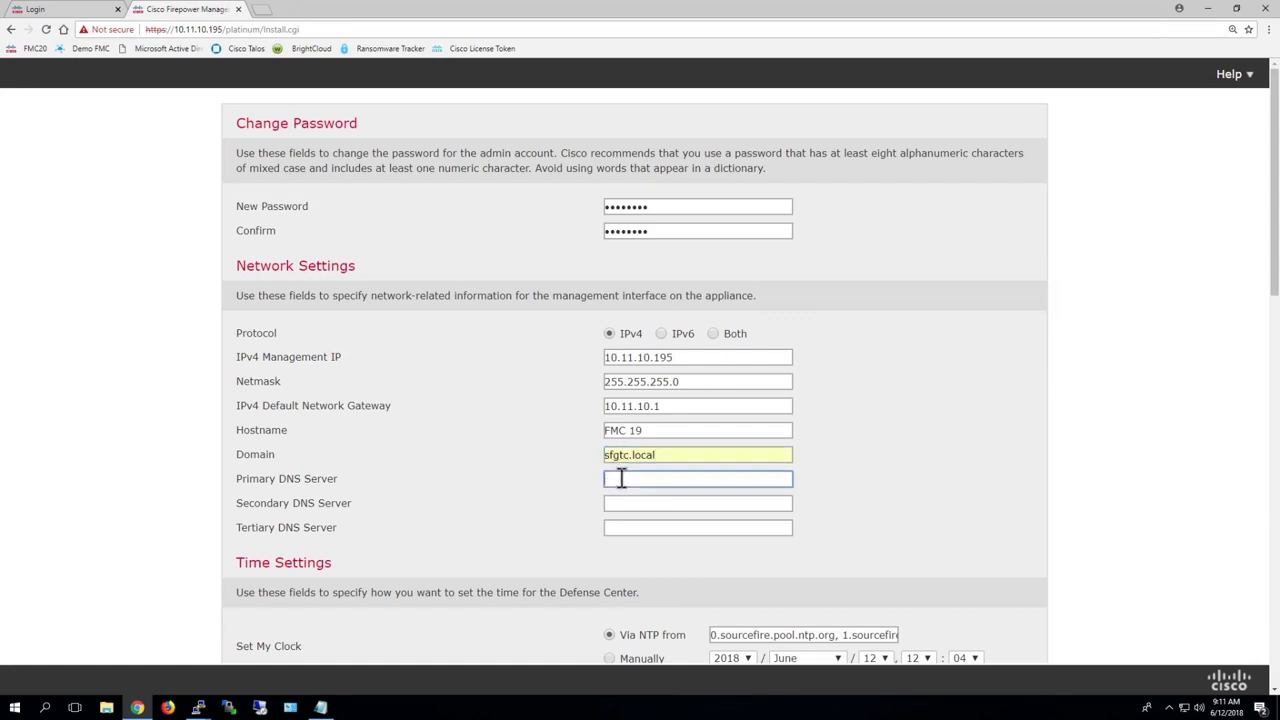
pyautogui.write('10.11.11.250')
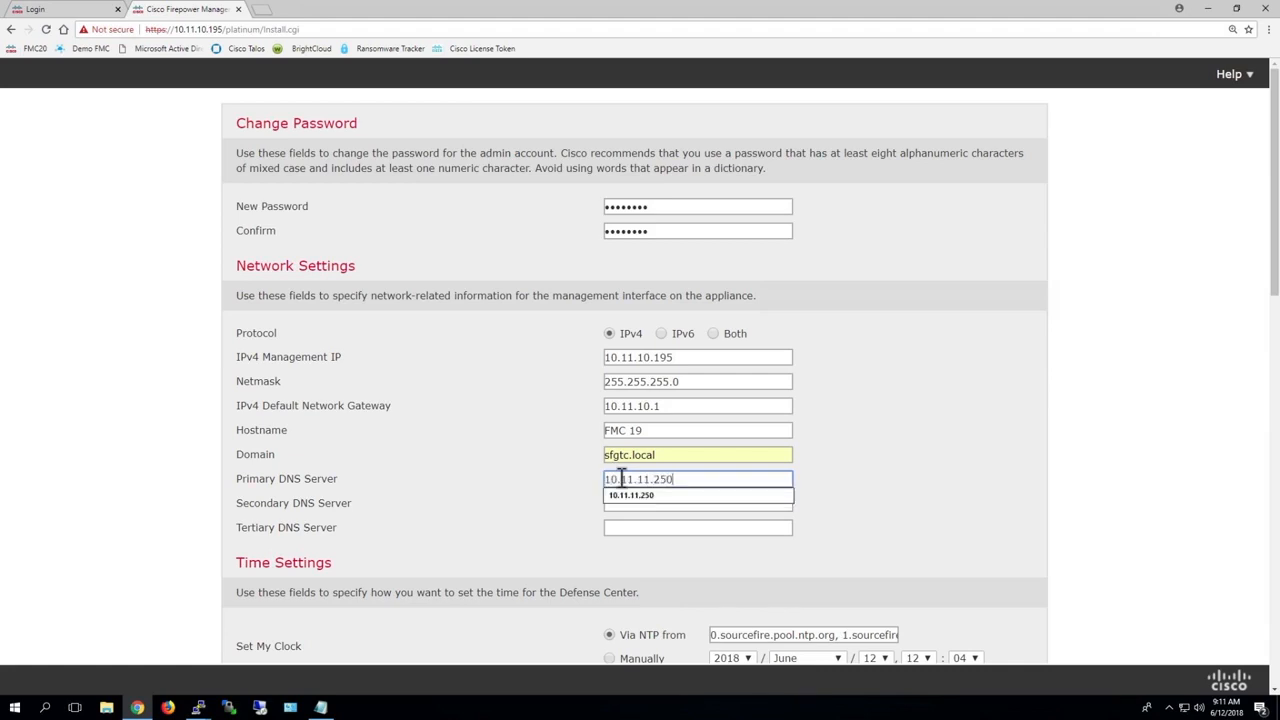
pyautogui.tripleClick(611, 515)
pyautogui.rightClick(640, 505)
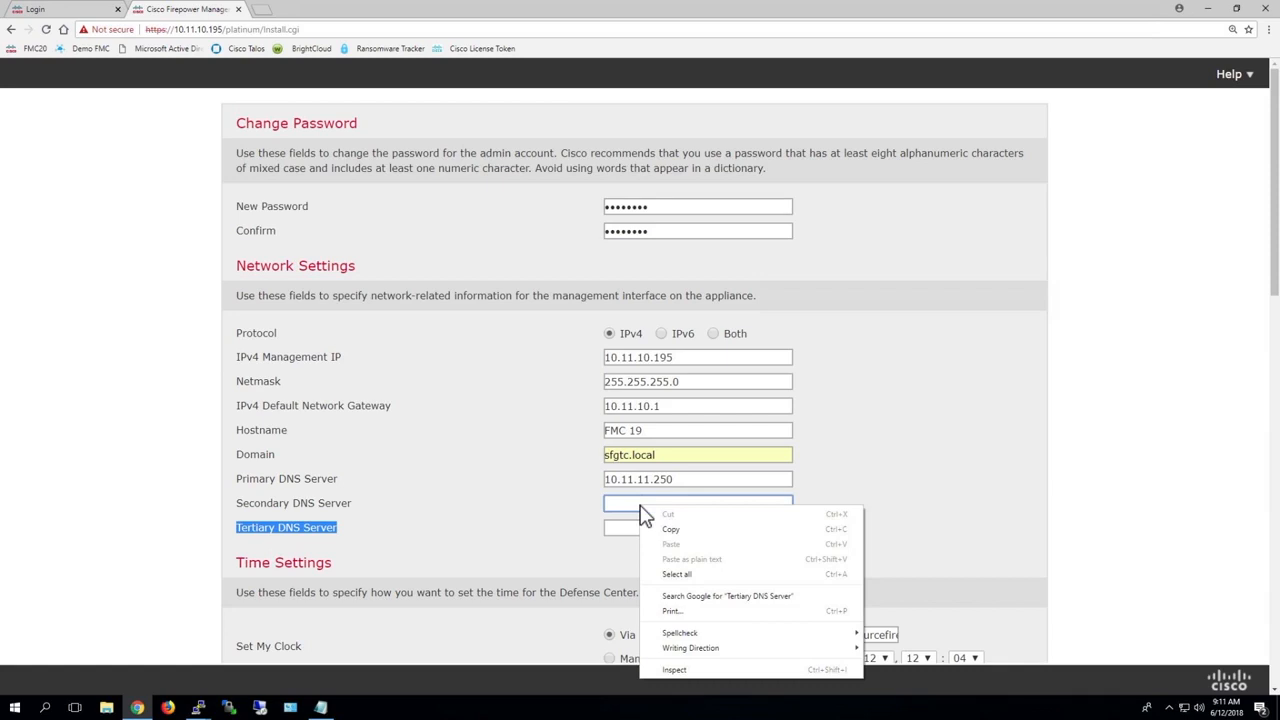
pyautogui.click(620, 503)
pyautogui.click(630, 519)
pyautogui.click(629, 528)
pyautogui.write('8.8.8.8')
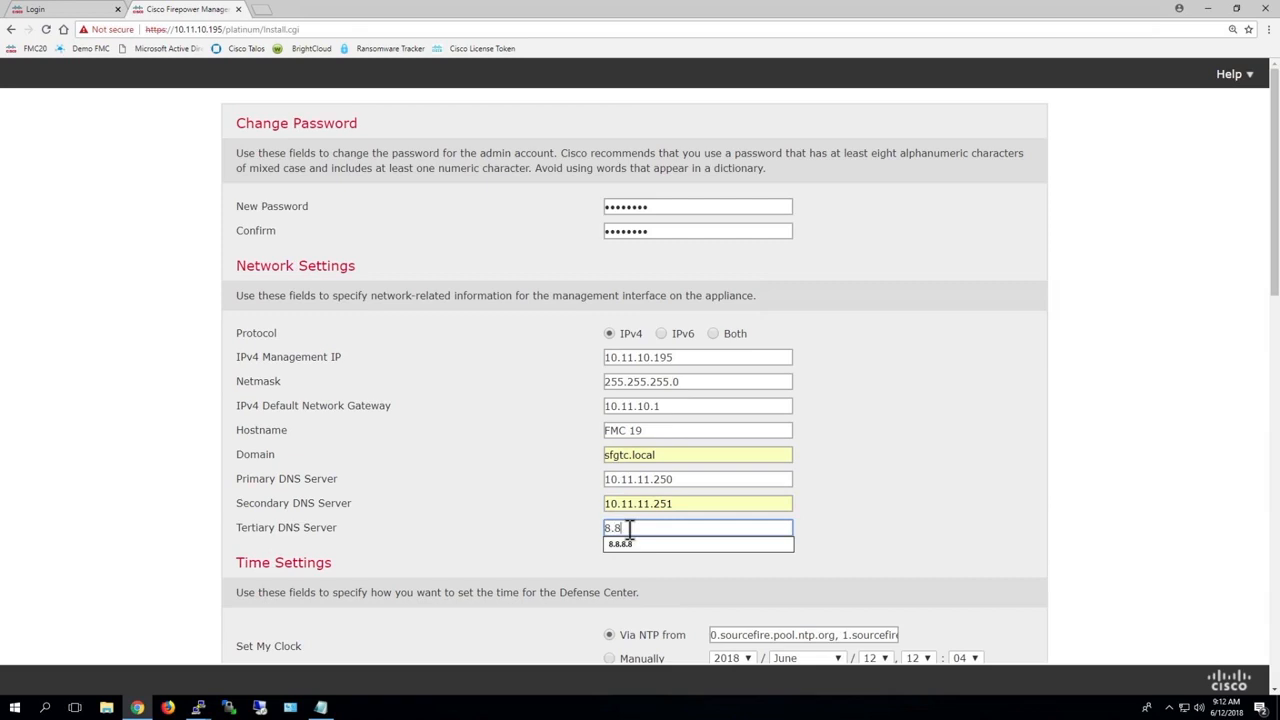
pyautogui.click(548, 520)
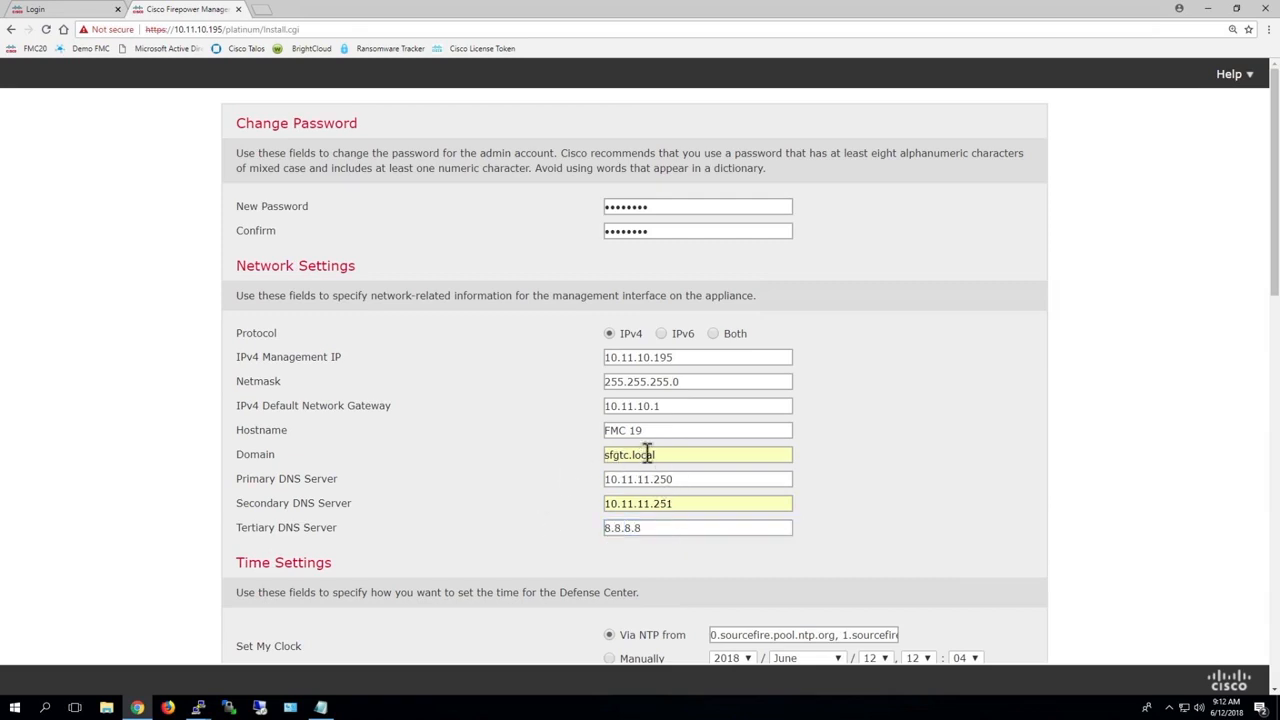
# Step: Replace the NTP source for the clock with pool.ntp.org in the time settings
pyautogui.scroll(-3, 690, 445)
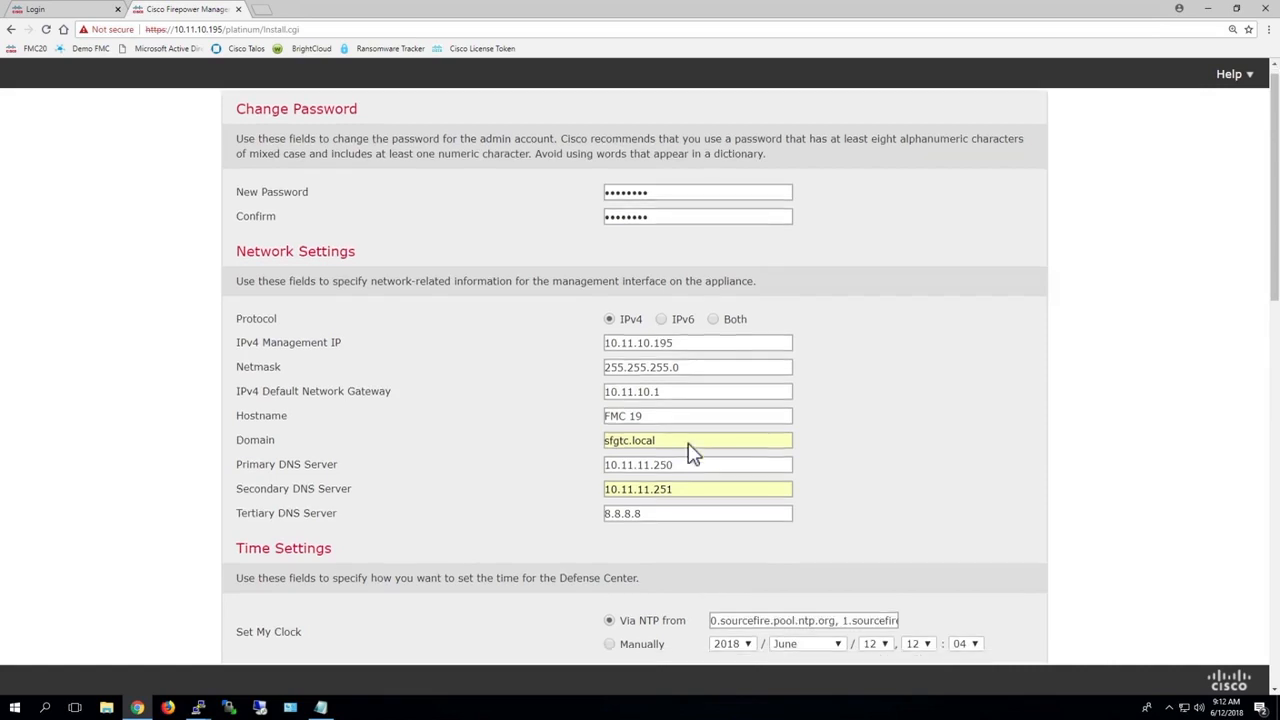
pyautogui.moveTo(713, 500); pyautogui.dragTo(961, 505)
pyautogui.write('pool.ntp.org')
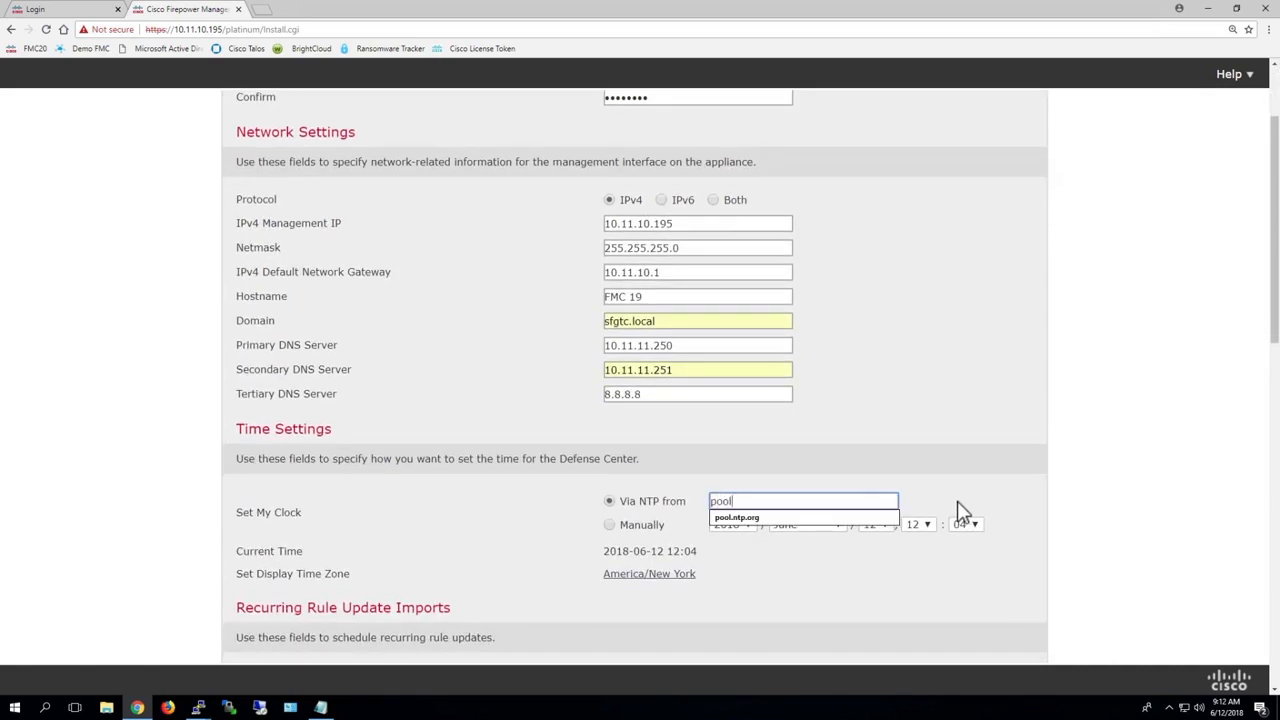
pyautogui.click(810, 450)
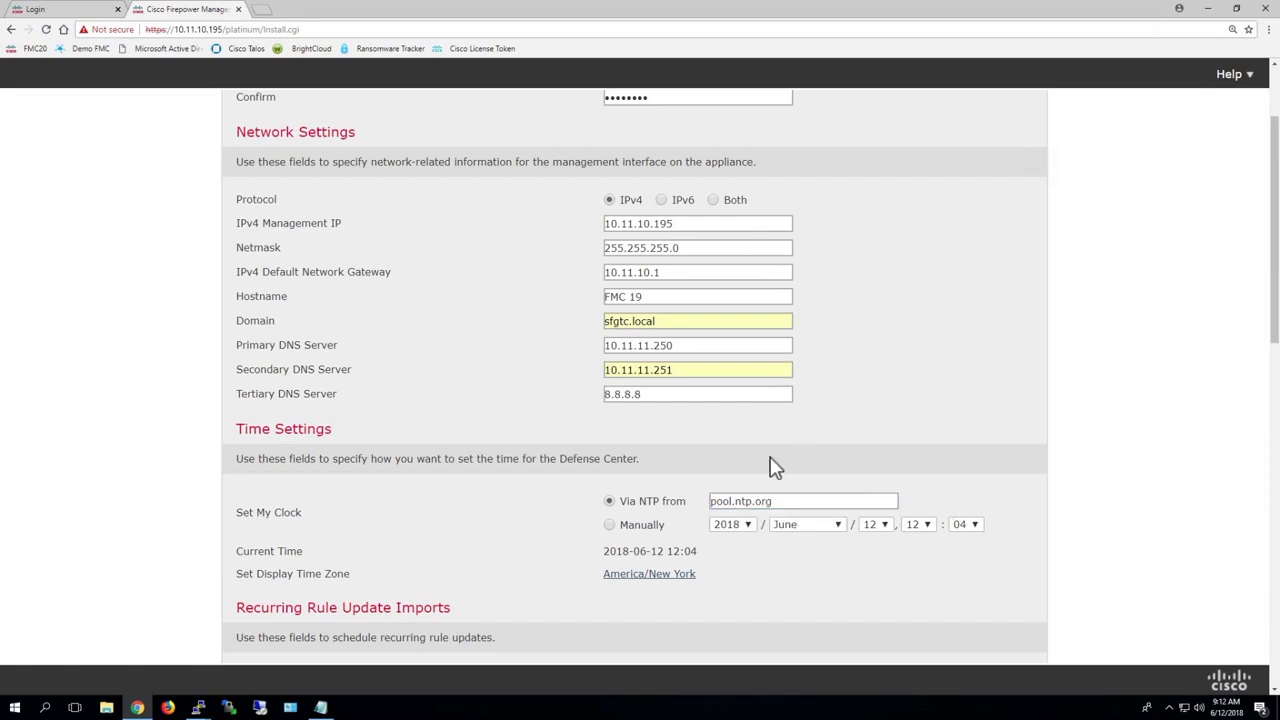
# Step: Agree to the End User License Agreement and apply the initial setup settings
pyautogui.scroll(-6, 771, 466)
pyautogui.scroll(-4, 711, 257)
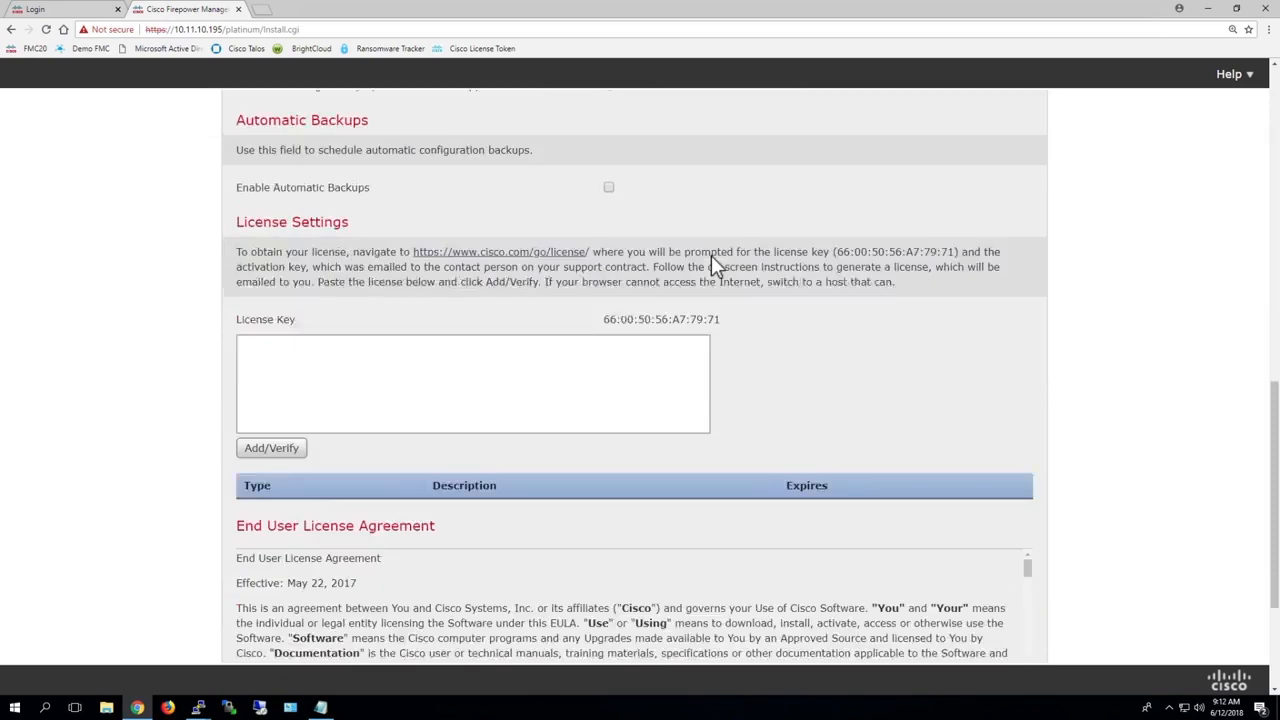
pyautogui.click(241, 590)
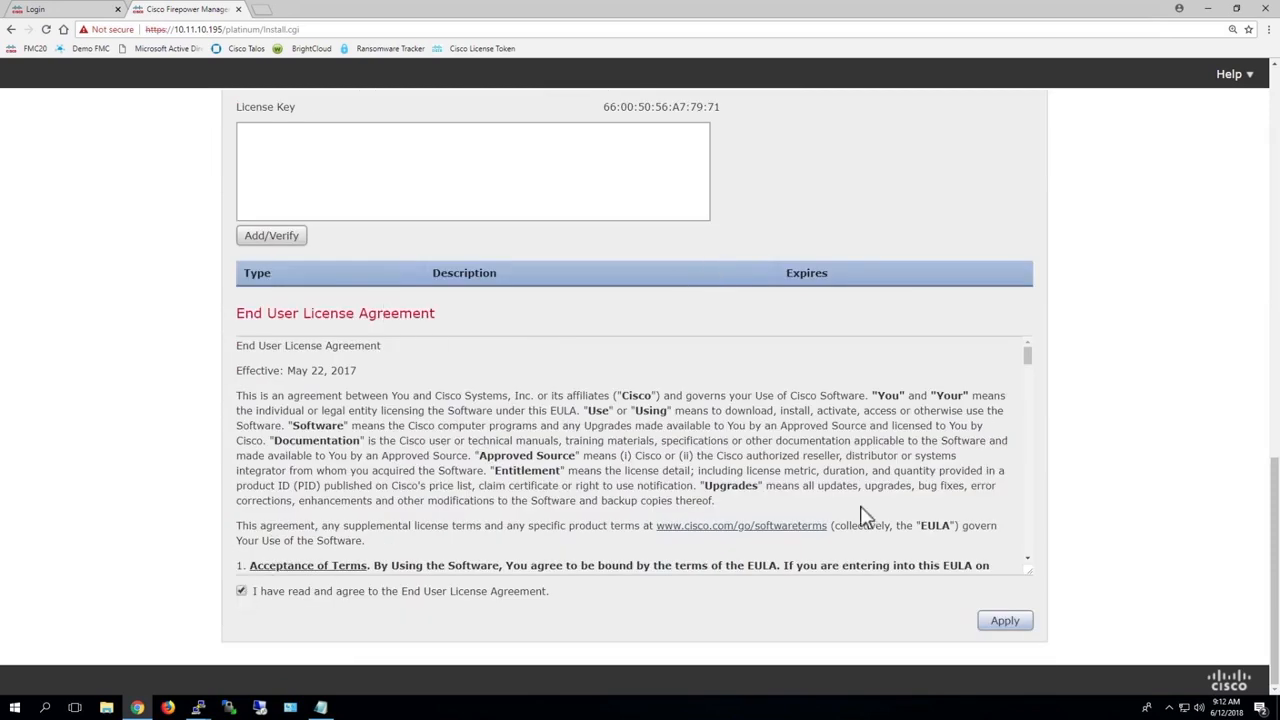
pyautogui.click(1003, 621)
# Step: Dismiss the error, correct the hostname to FMC19 and apply the setup settings again
pyautogui.scroll(10, 862, 205)
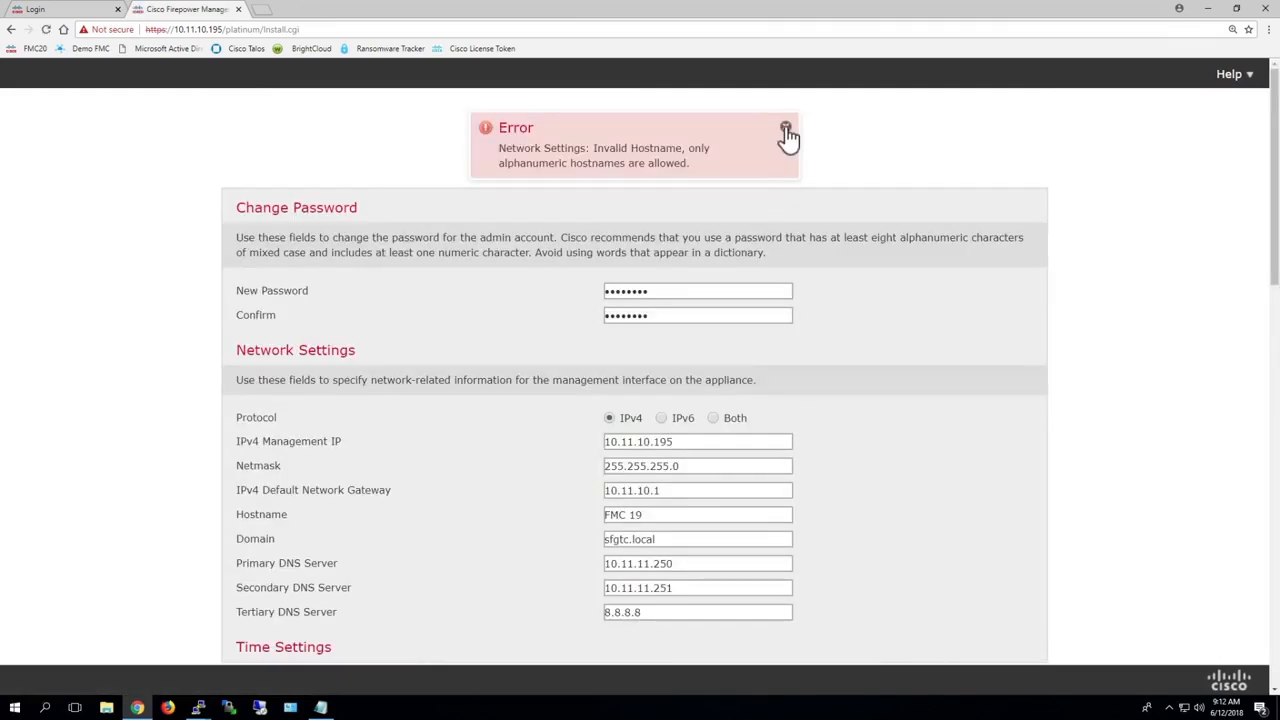
pyautogui.click(786, 131)
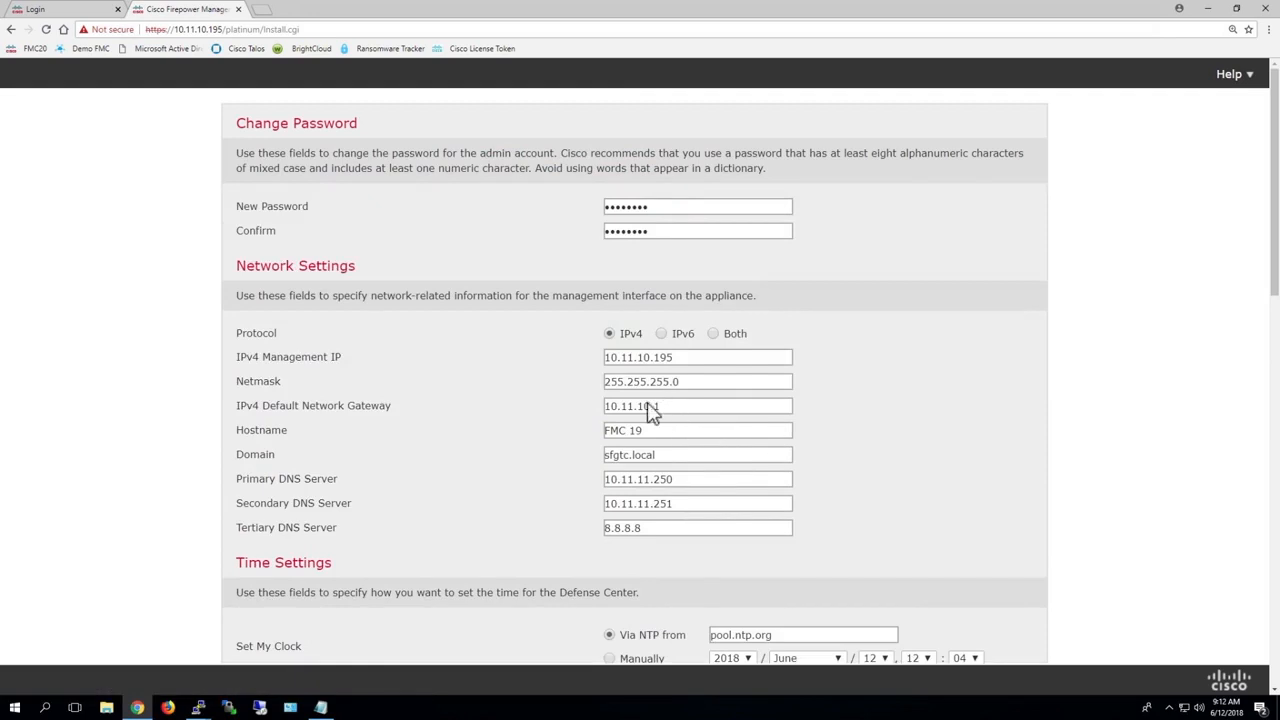
pyautogui.click(634, 432)
pyautogui.press('BackSpace')
pyautogui.scroll(-10, 686, 437)
pyautogui.click(1000, 621)
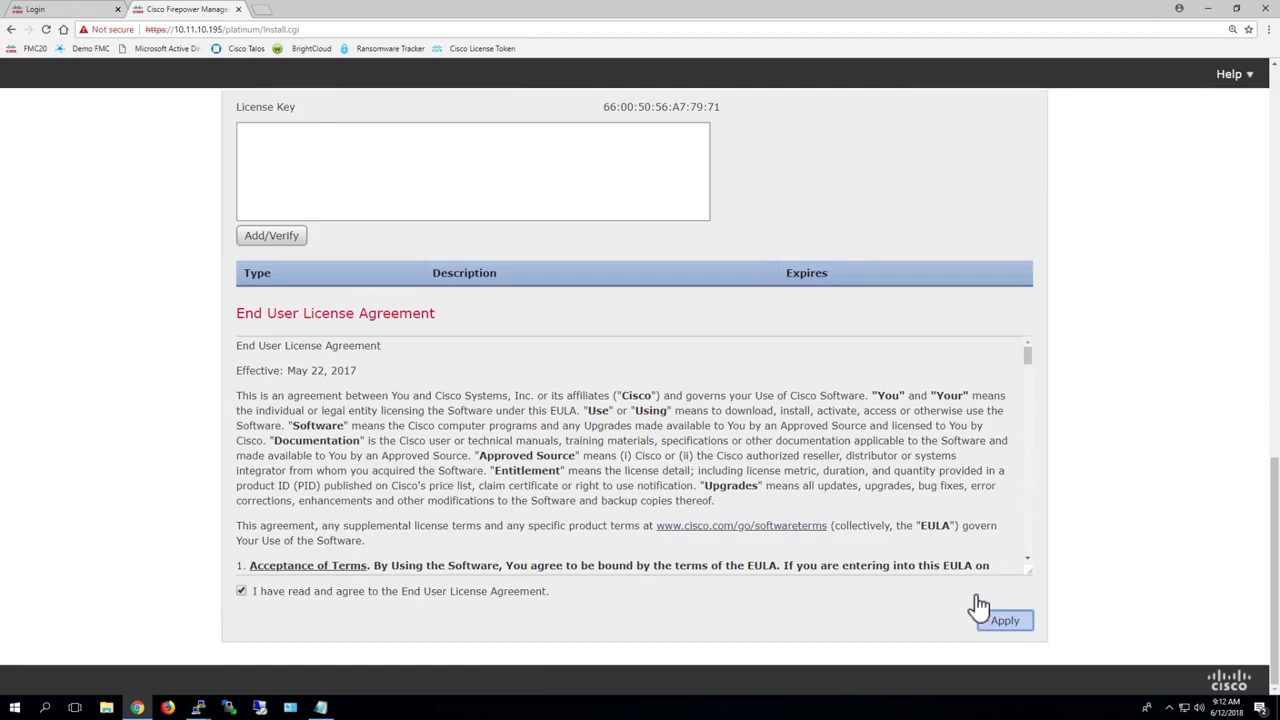
pyautogui.scroll(3, 690, 270)
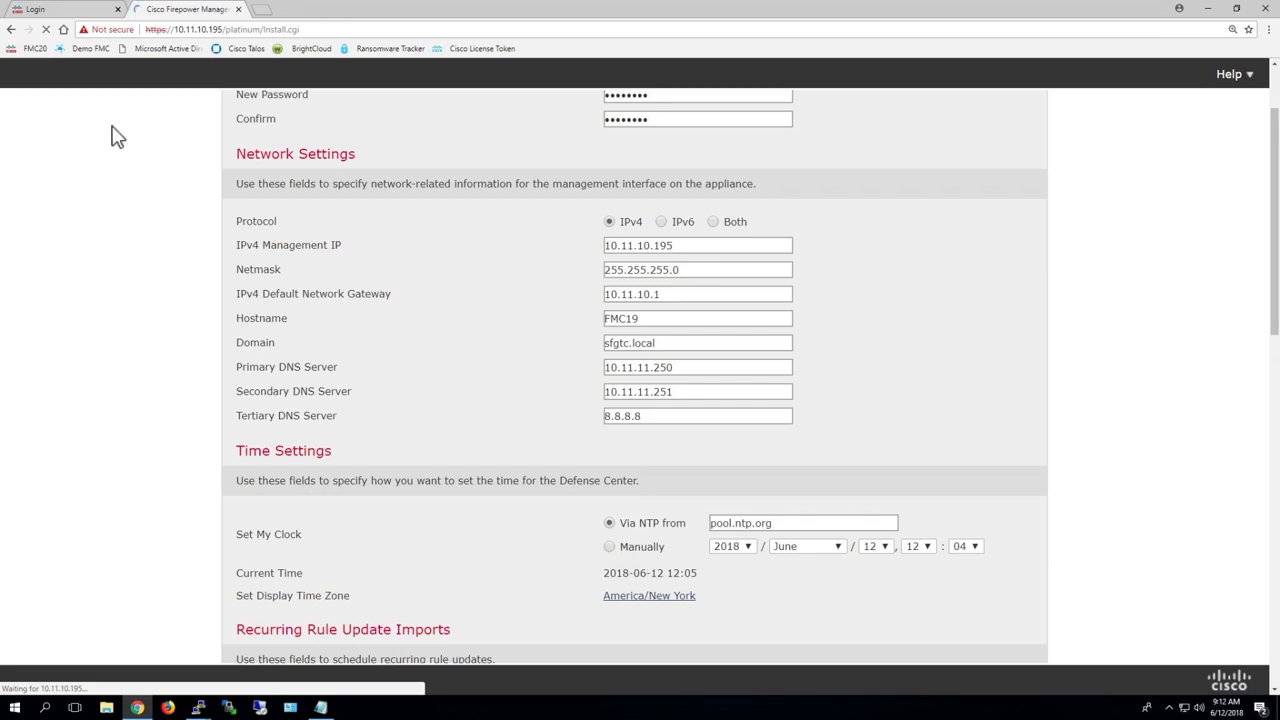
# Step: Log in to the other management center at 10.11.10.205 as admin with the account password, terminating the previous session
pyautogui.click(78, 12)
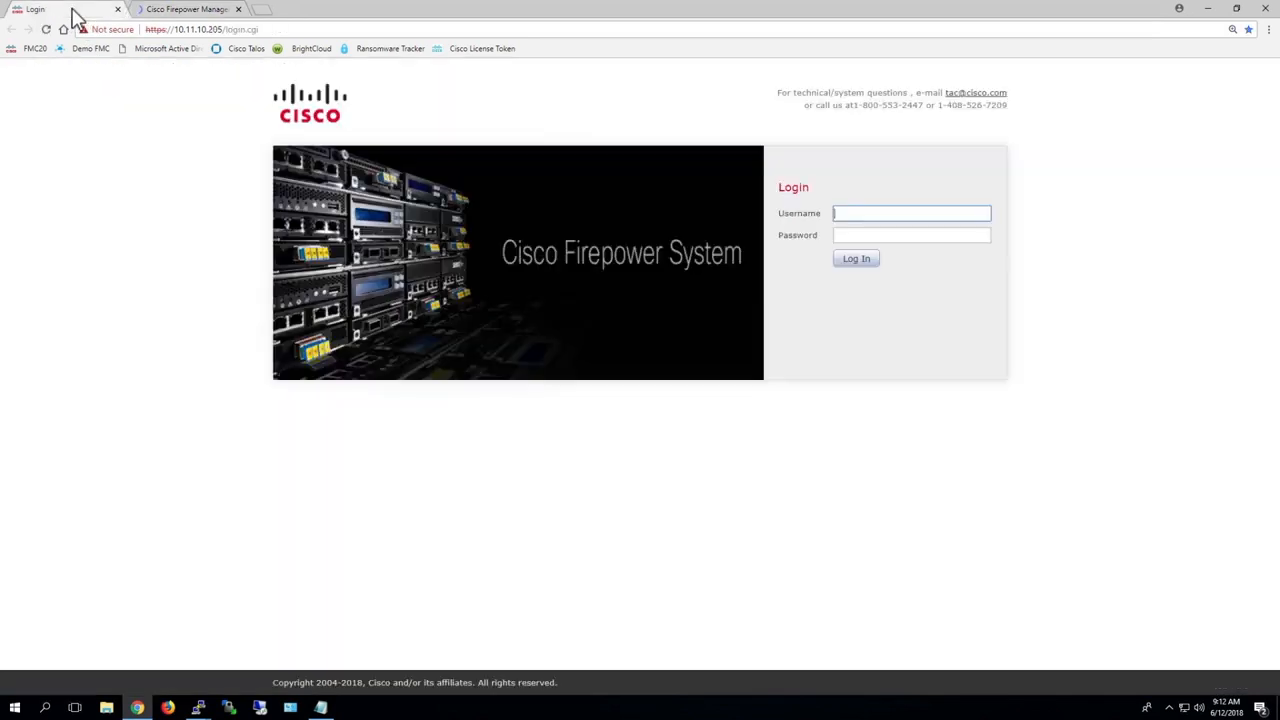
pyautogui.write('admin')
pyautogui.press('Tab')
pyautogui.write('Admin123')
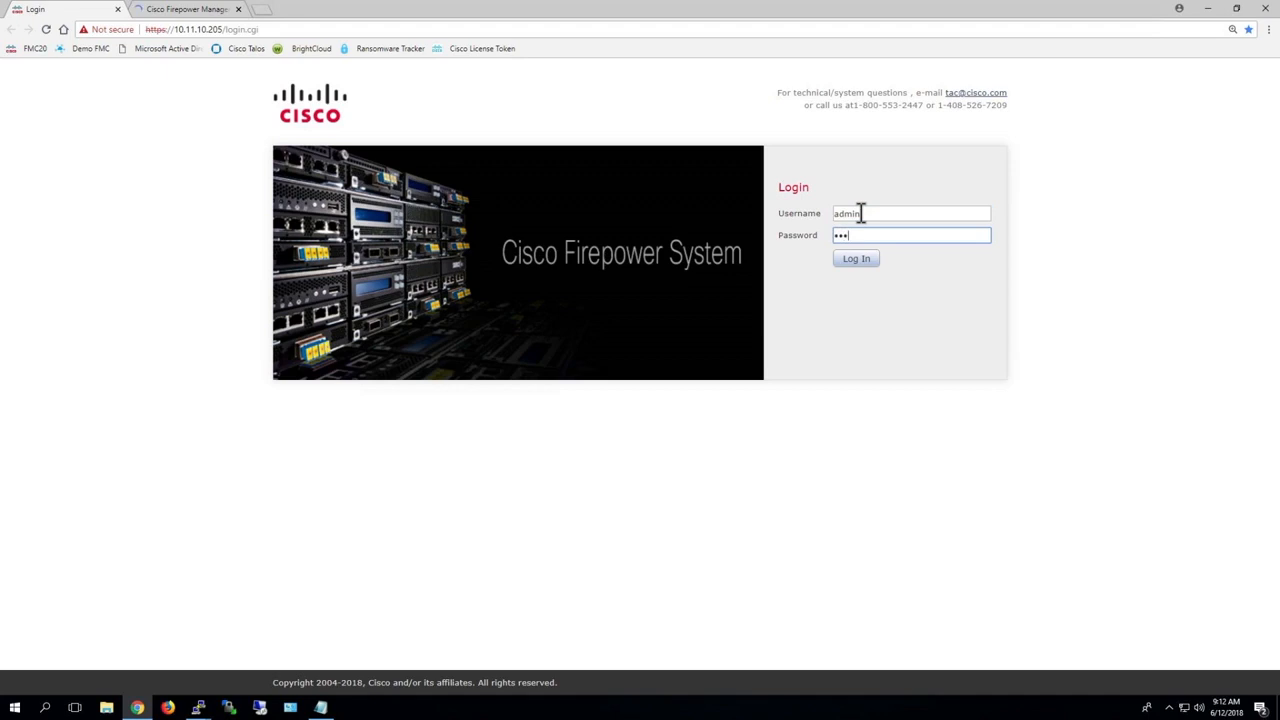
pyautogui.press('Return')
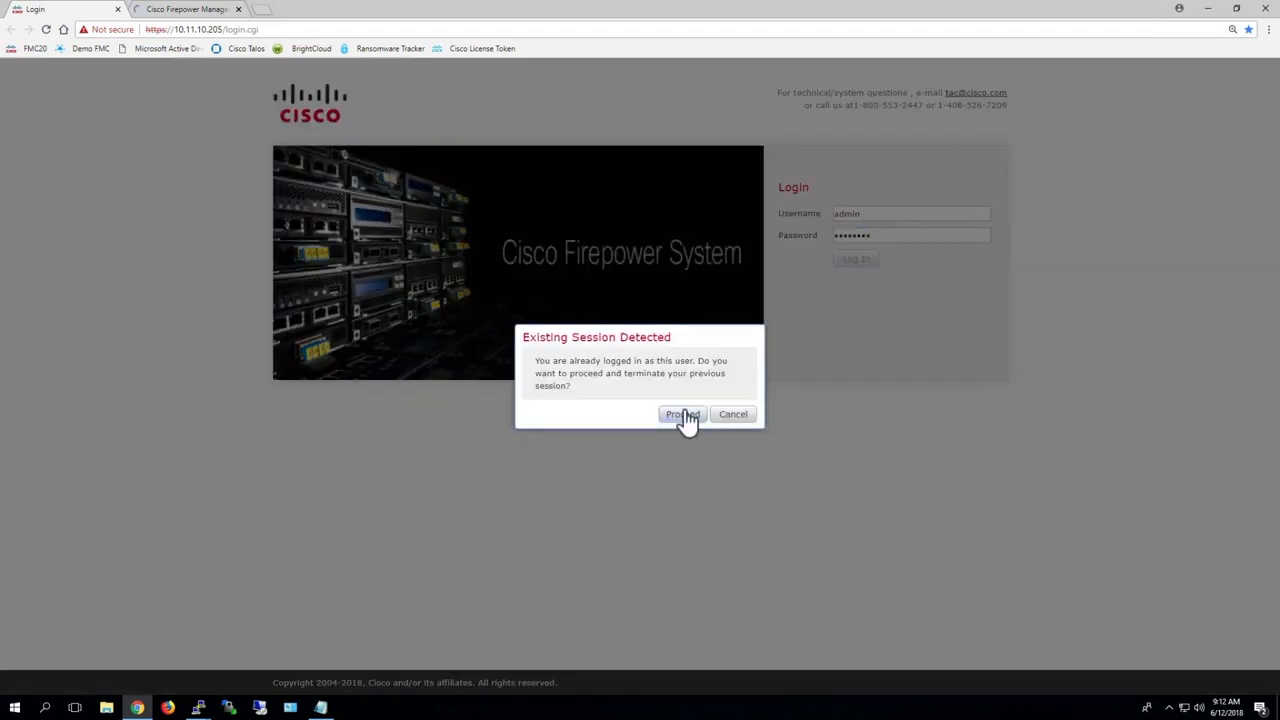
pyautogui.click(684, 416)
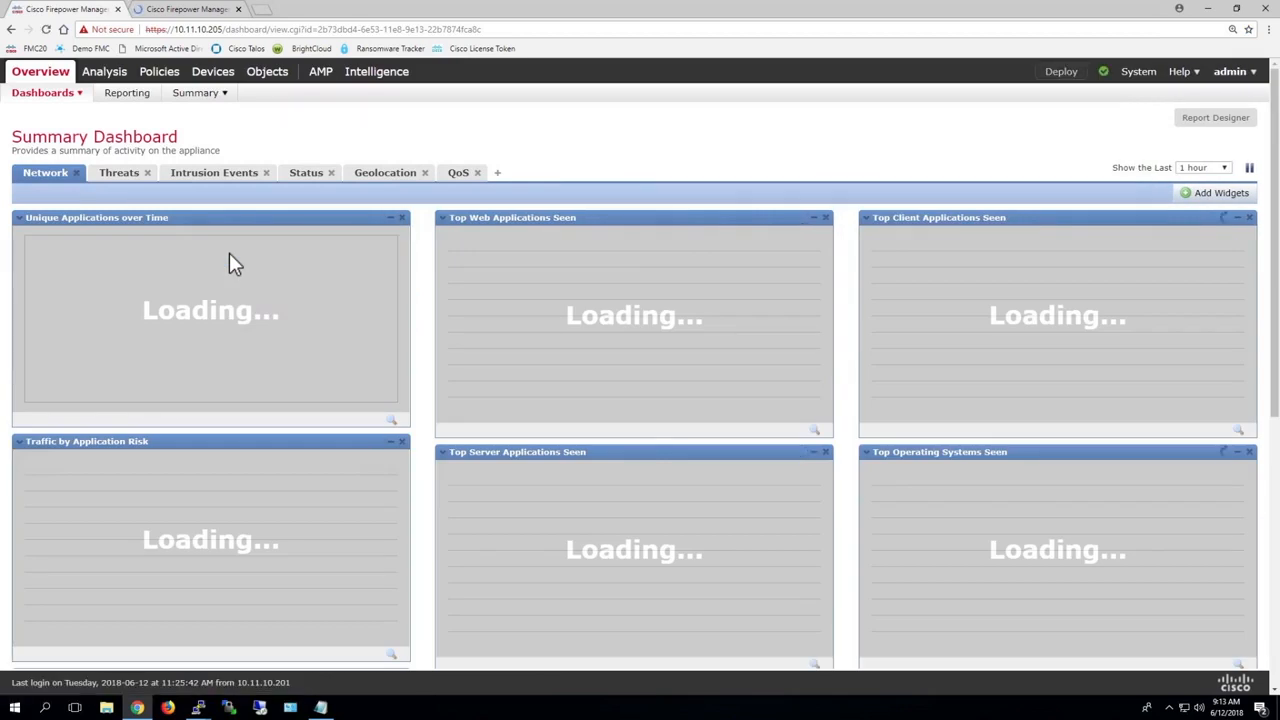
pyautogui.moveTo(43, 78)
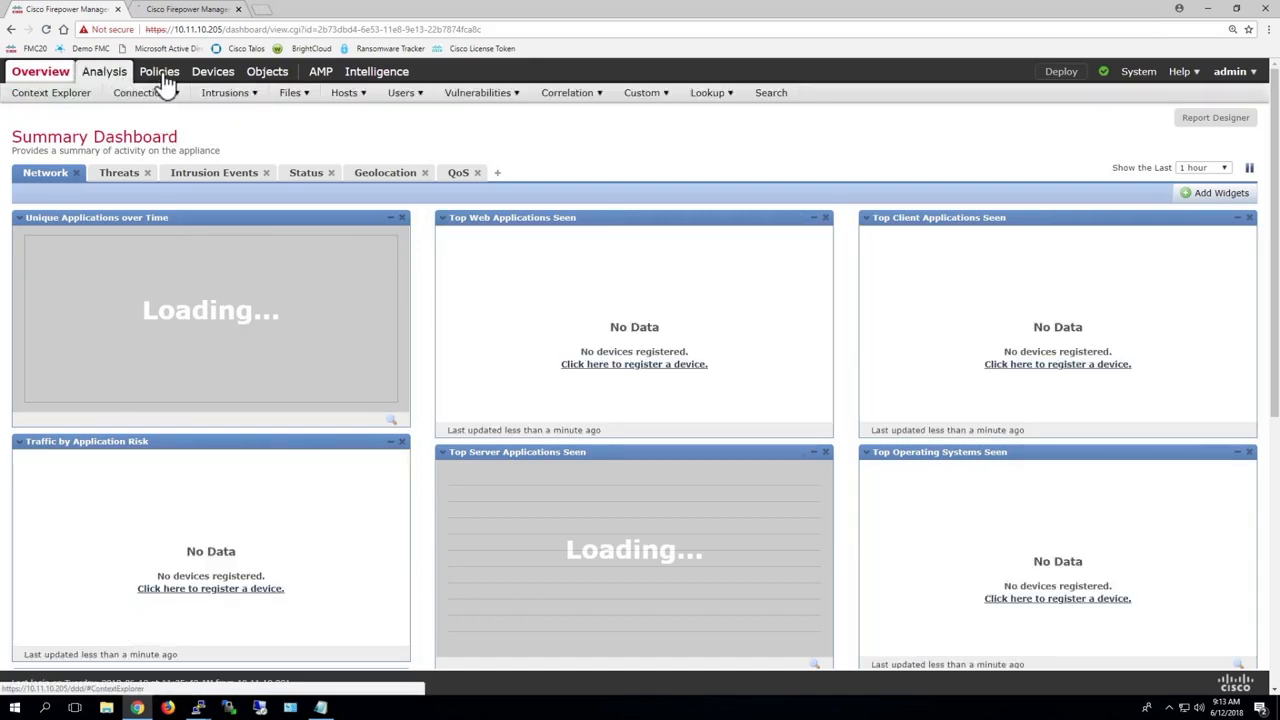
pyautogui.moveTo(159, 78)
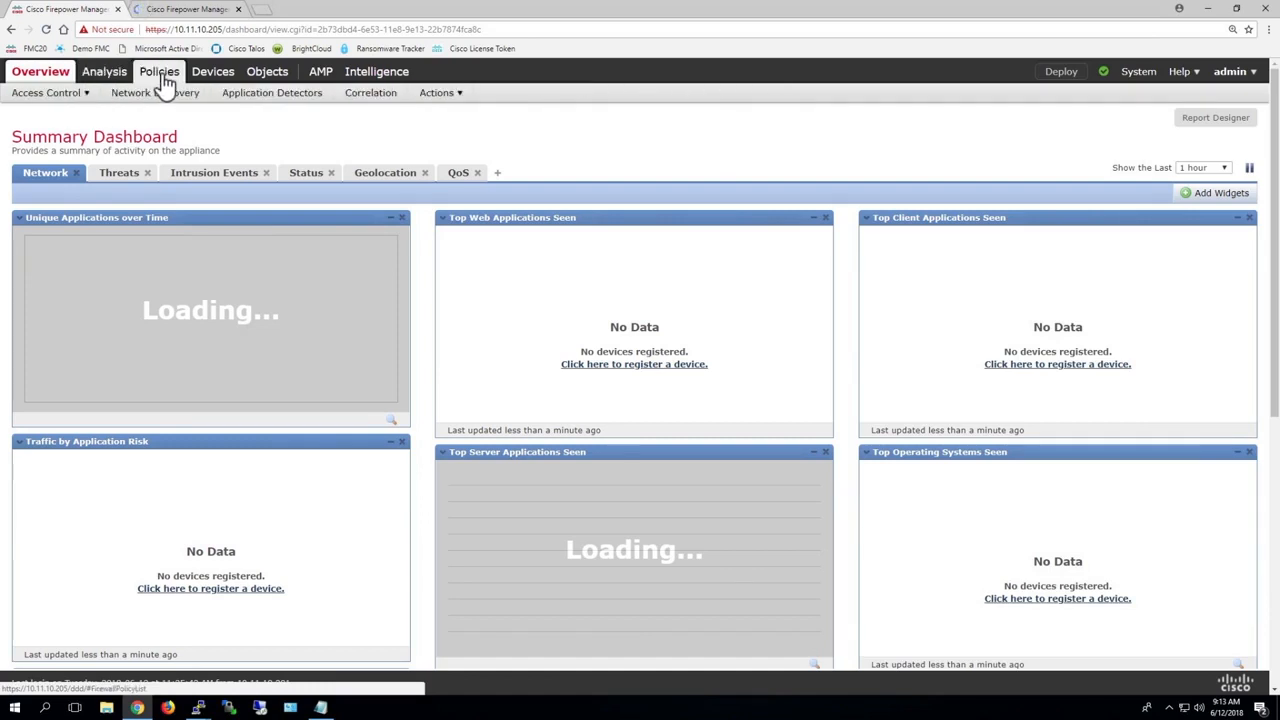
pyautogui.moveTo(204, 80)
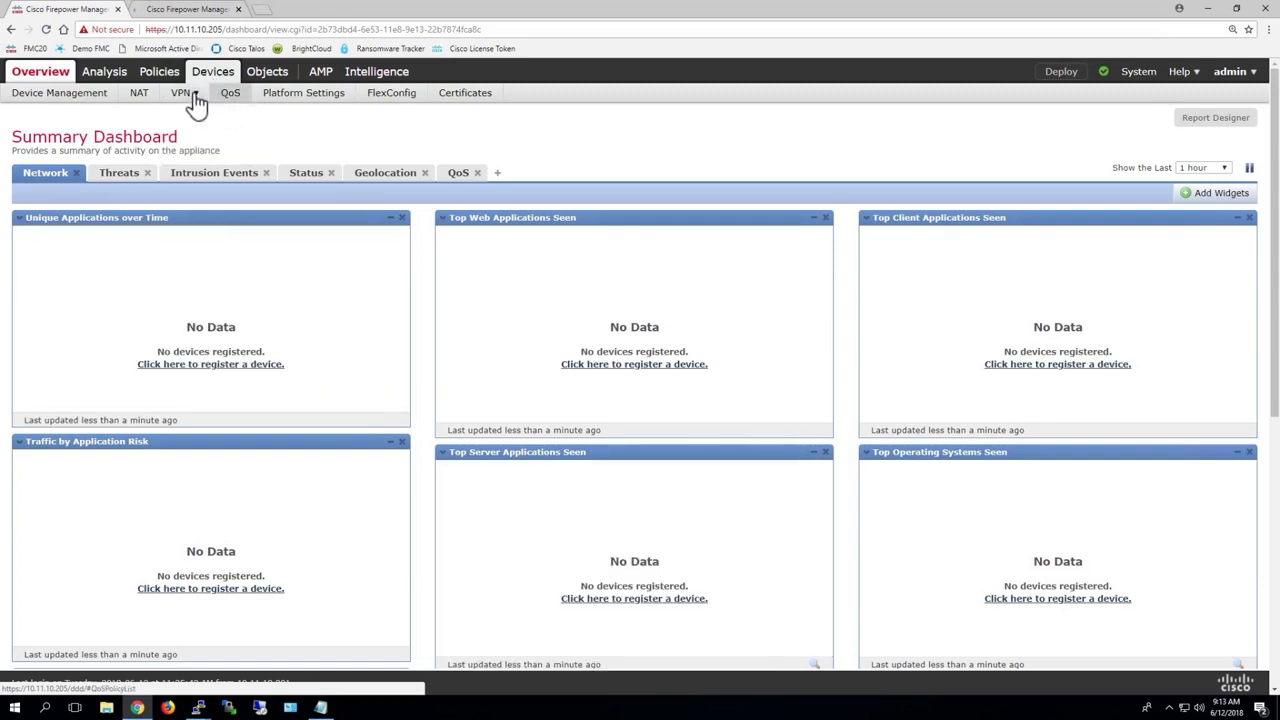
pyautogui.click(76, 96)
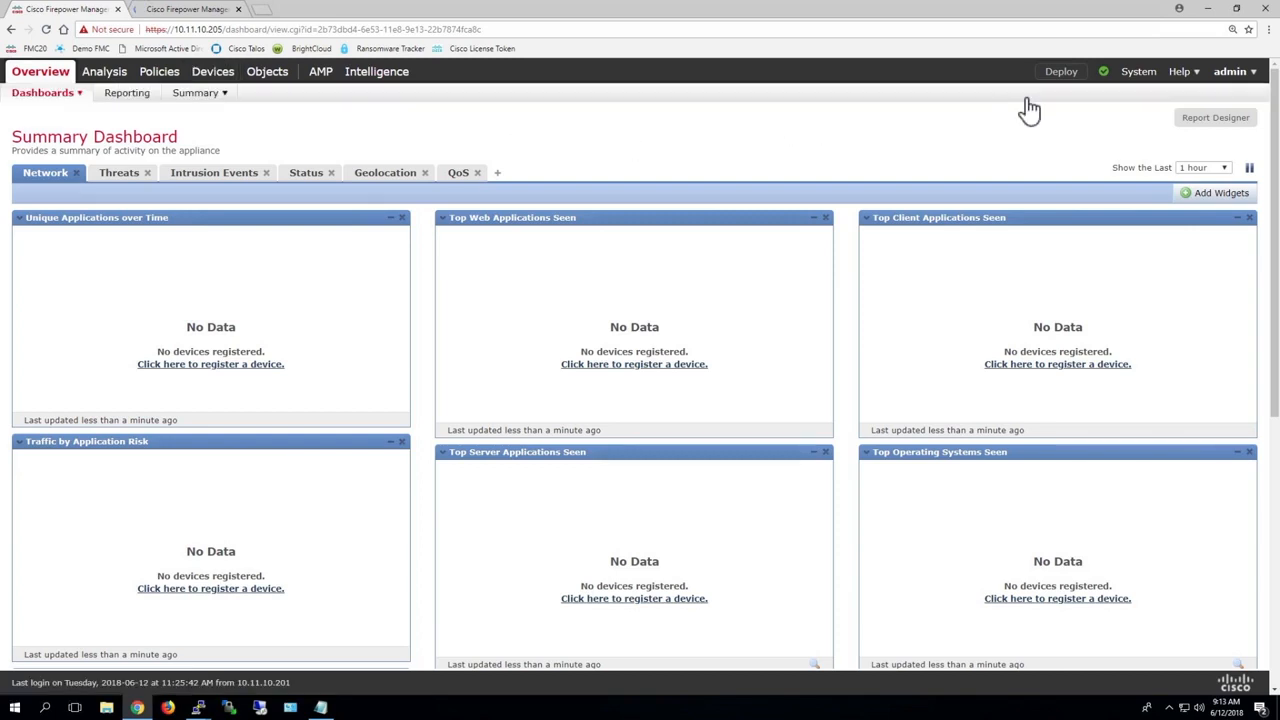
# Step: Open the system's product updates page and start downloading the available updates
pyautogui.hotkey('ctrl', '+')
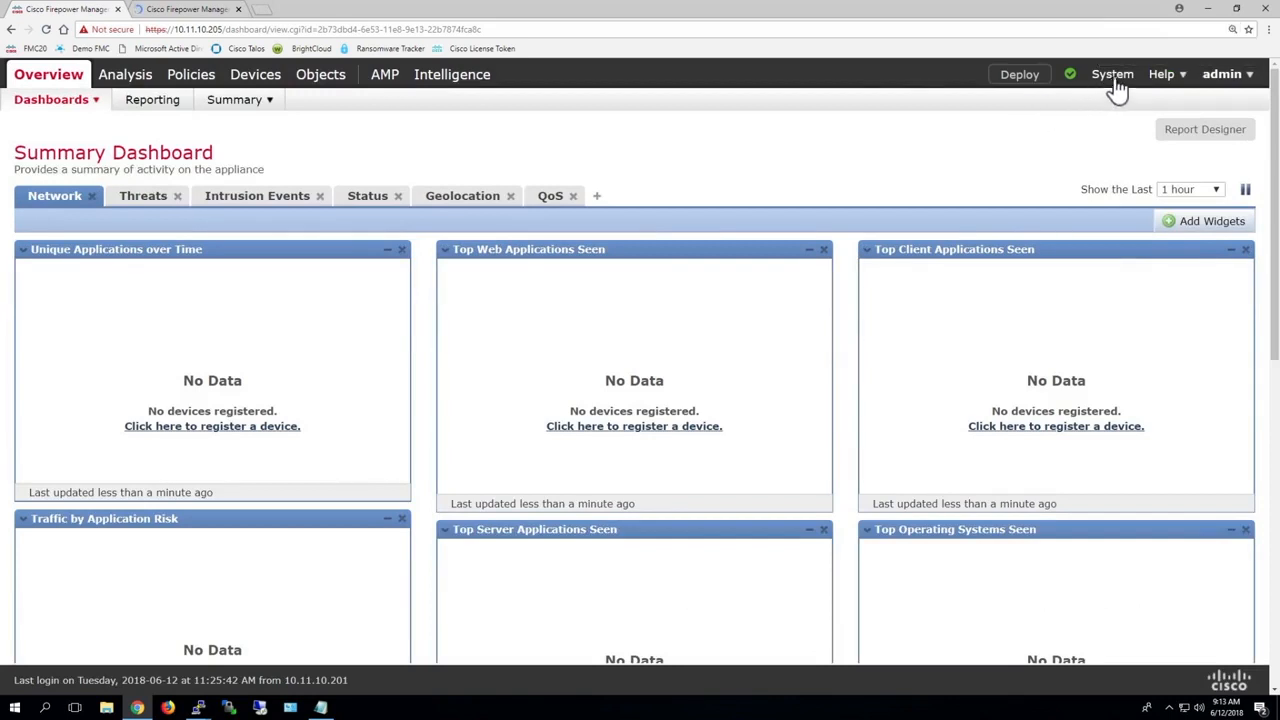
pyautogui.moveTo(1121, 84)
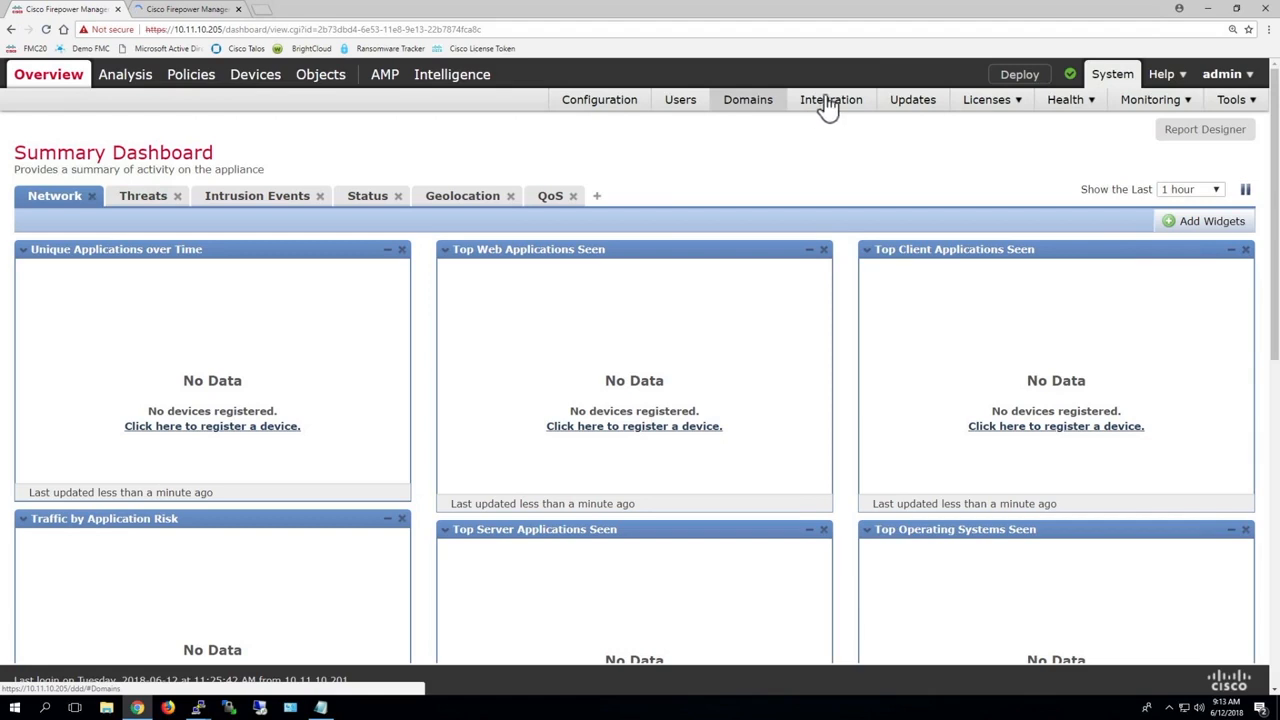
pyautogui.click(912, 100)
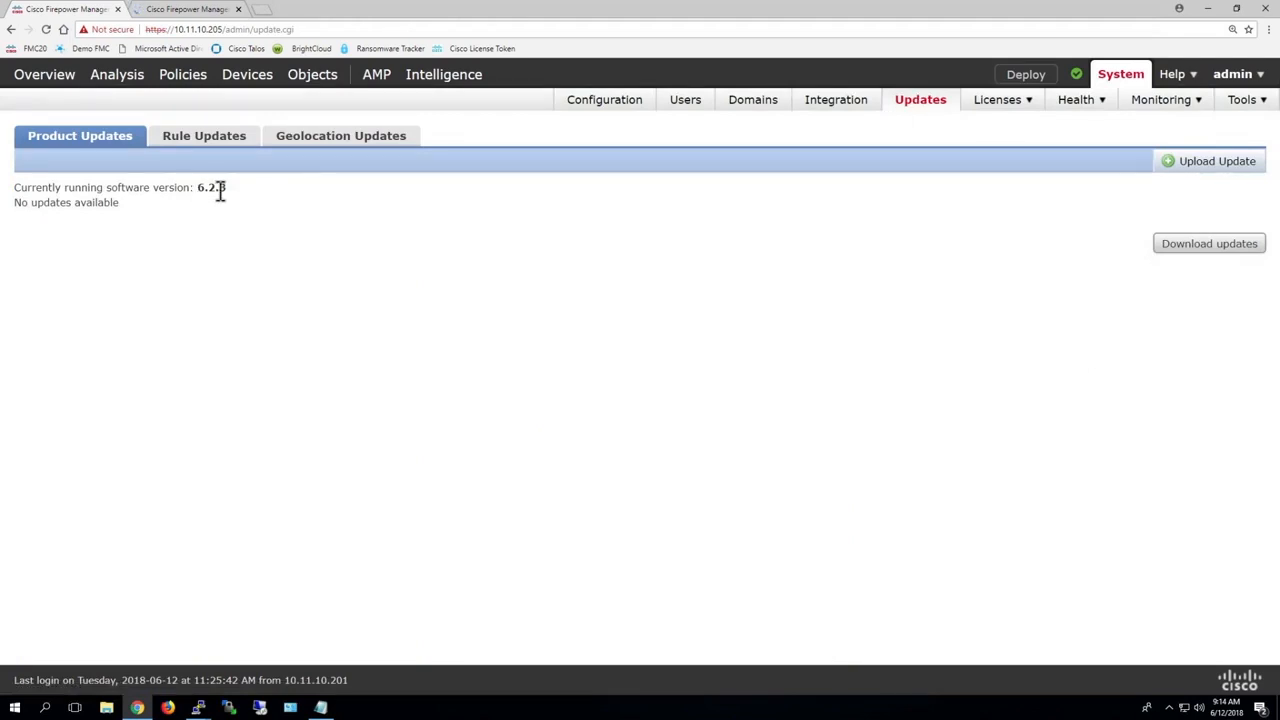
pyautogui.click(1205, 245)
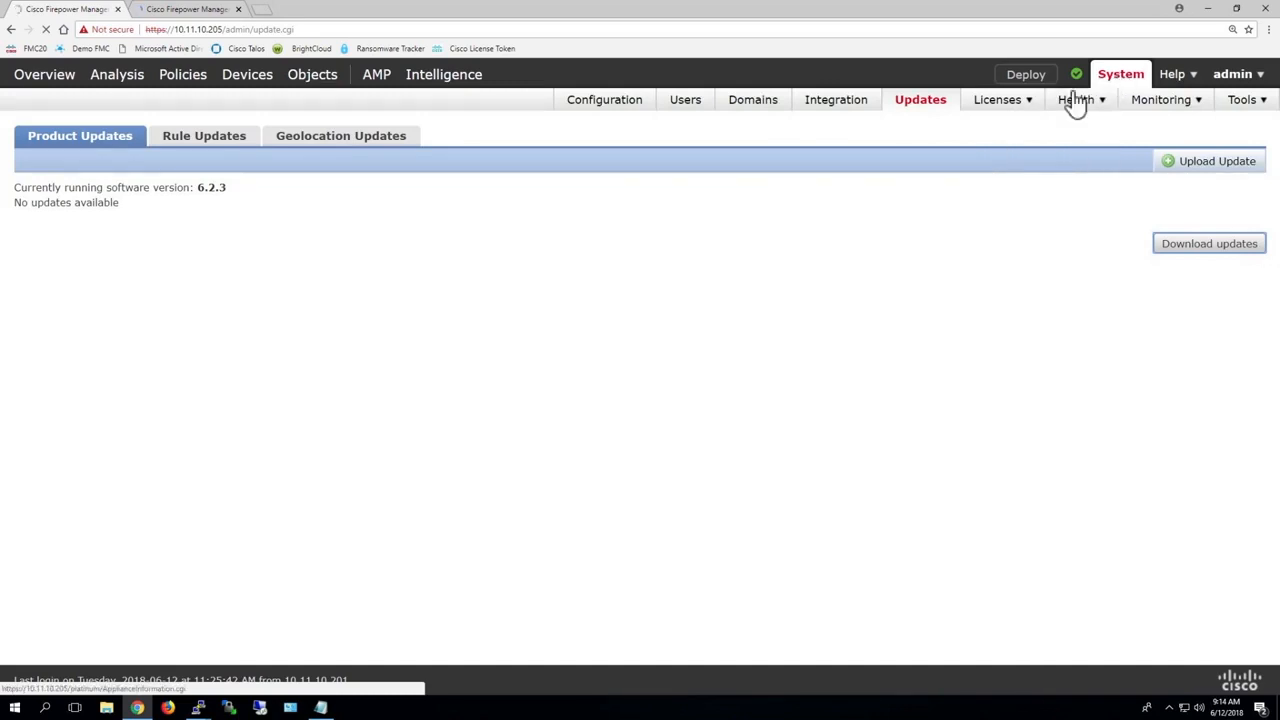
# Step: Examine the Firepower host and user limits under Classic Licenses, and open the Smart Licenses page
pyautogui.moveTo(1022, 112)
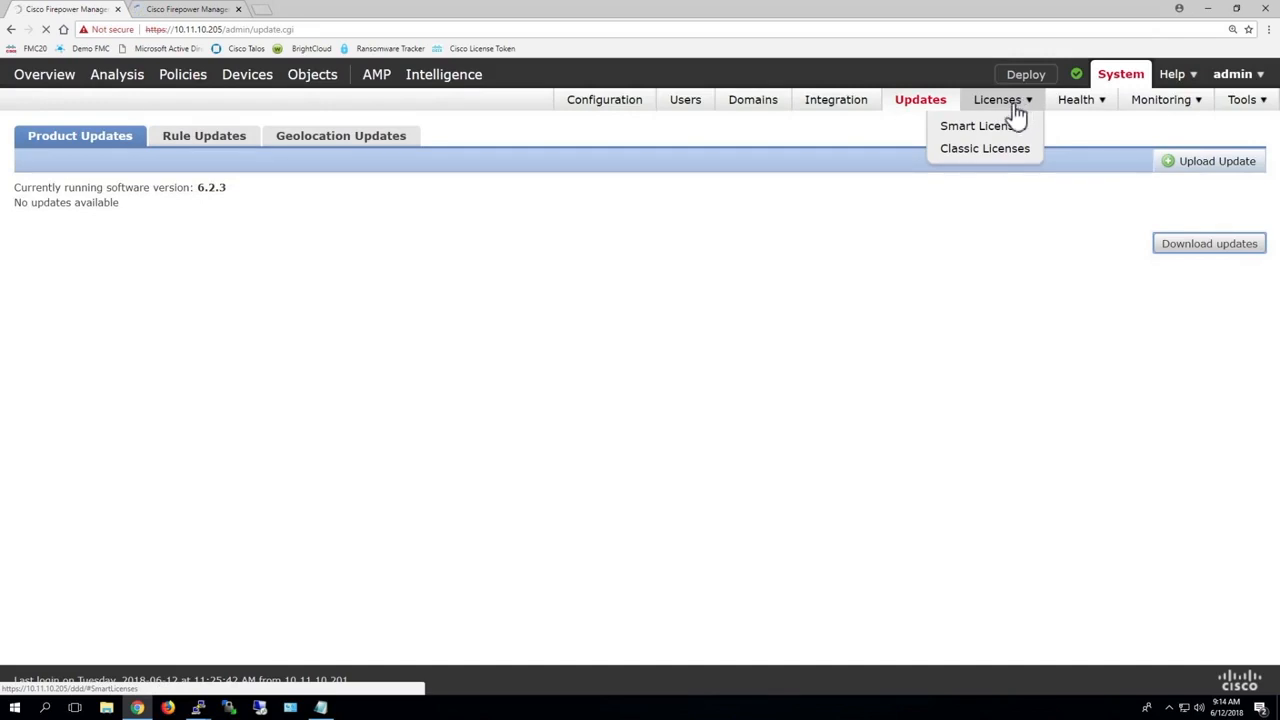
pyautogui.click(993, 148)
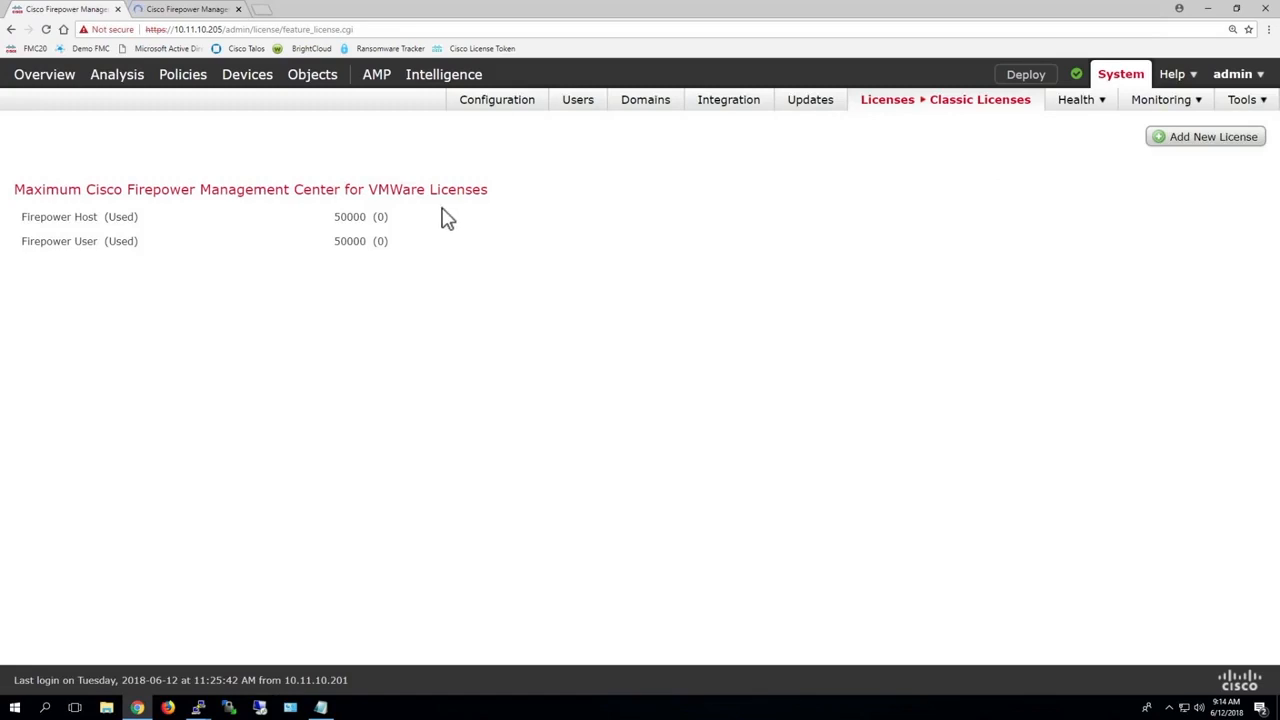
pyautogui.moveTo(321, 189); pyautogui.dragTo(517, 200)
pyautogui.click(503, 197)
pyautogui.moveTo(952, 110)
pyautogui.click(953, 128)
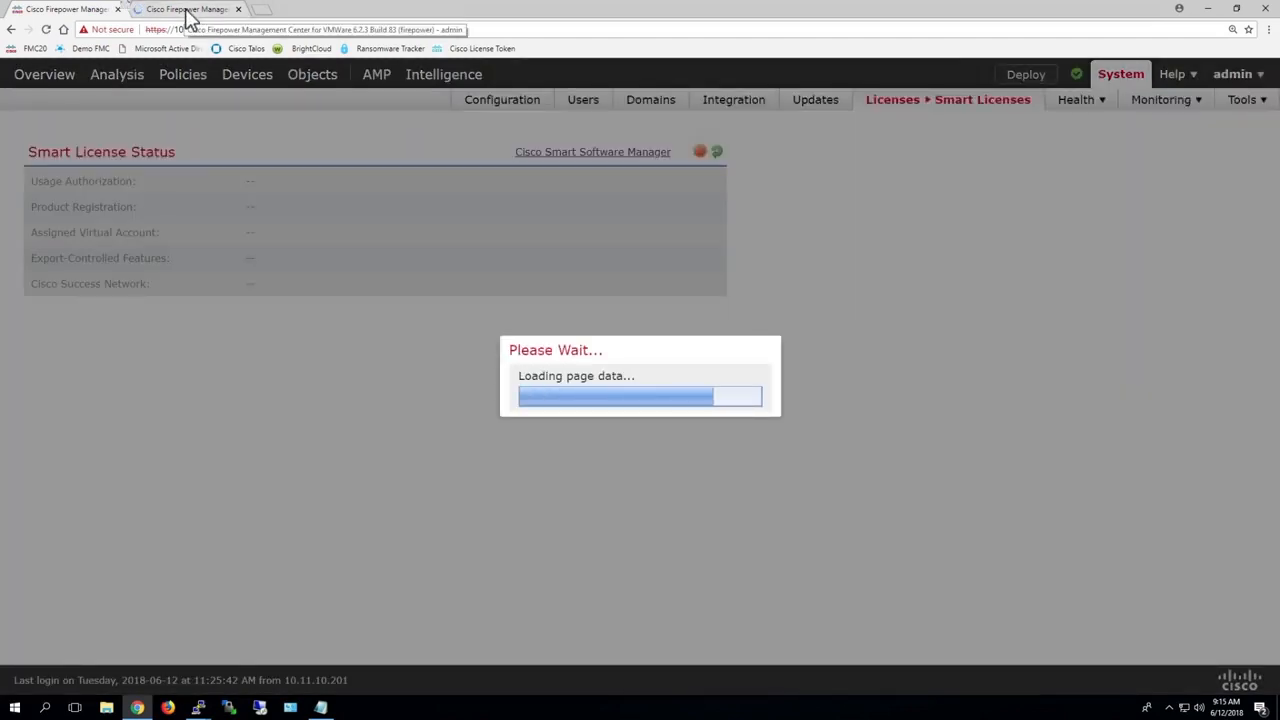
# Step: Check the other management center's setup progress, return to Smart Licenses, start product registration and disable Cisco Success Network
pyautogui.click(187, 12)
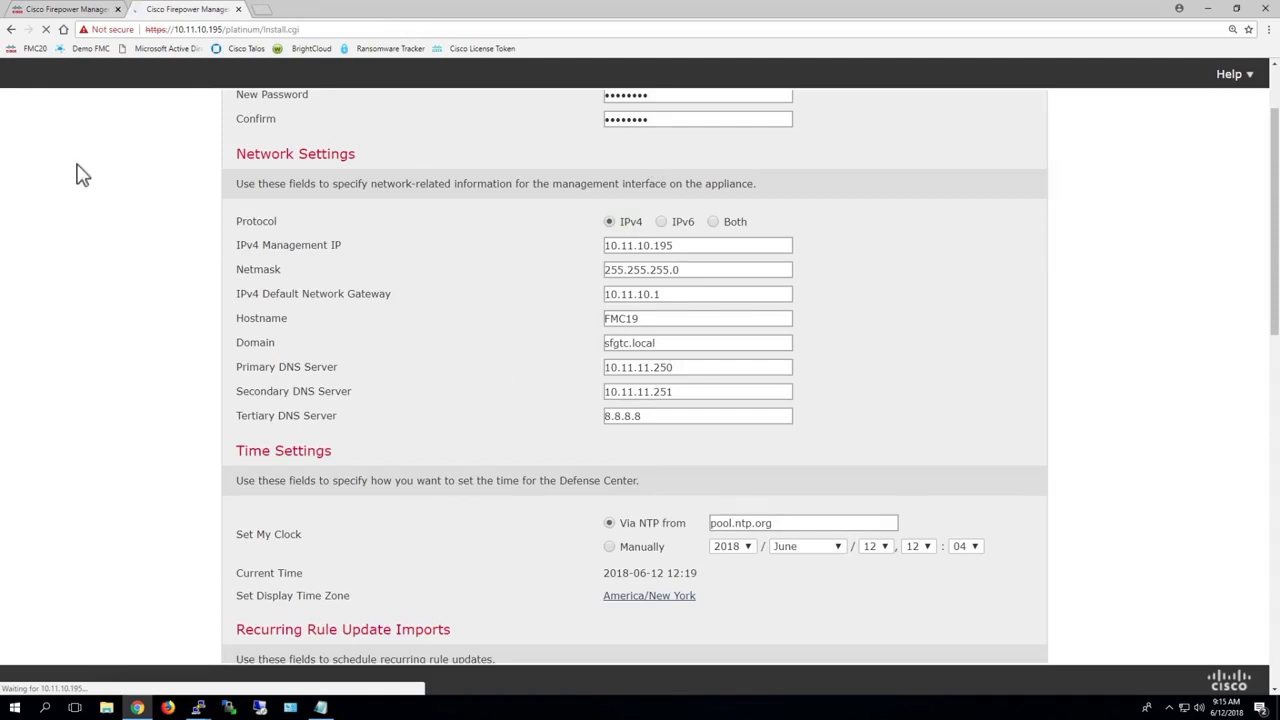
pyautogui.click(70, 12)
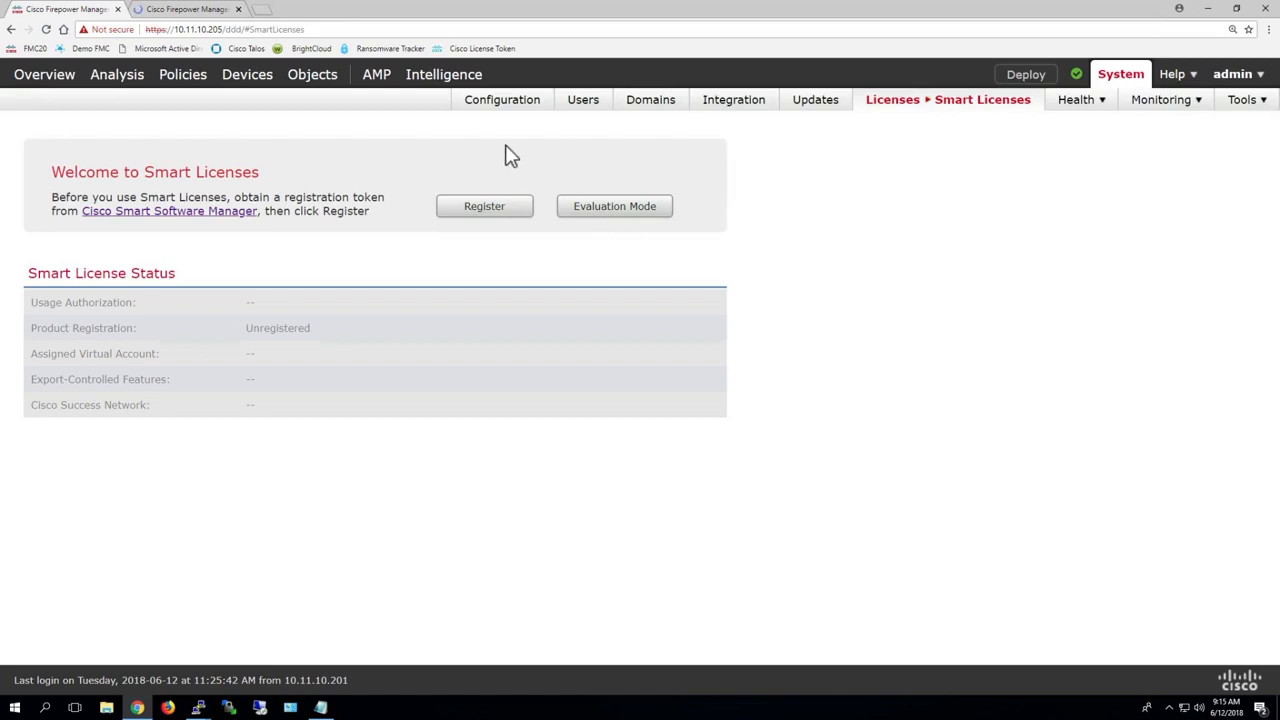
pyautogui.click(487, 206)
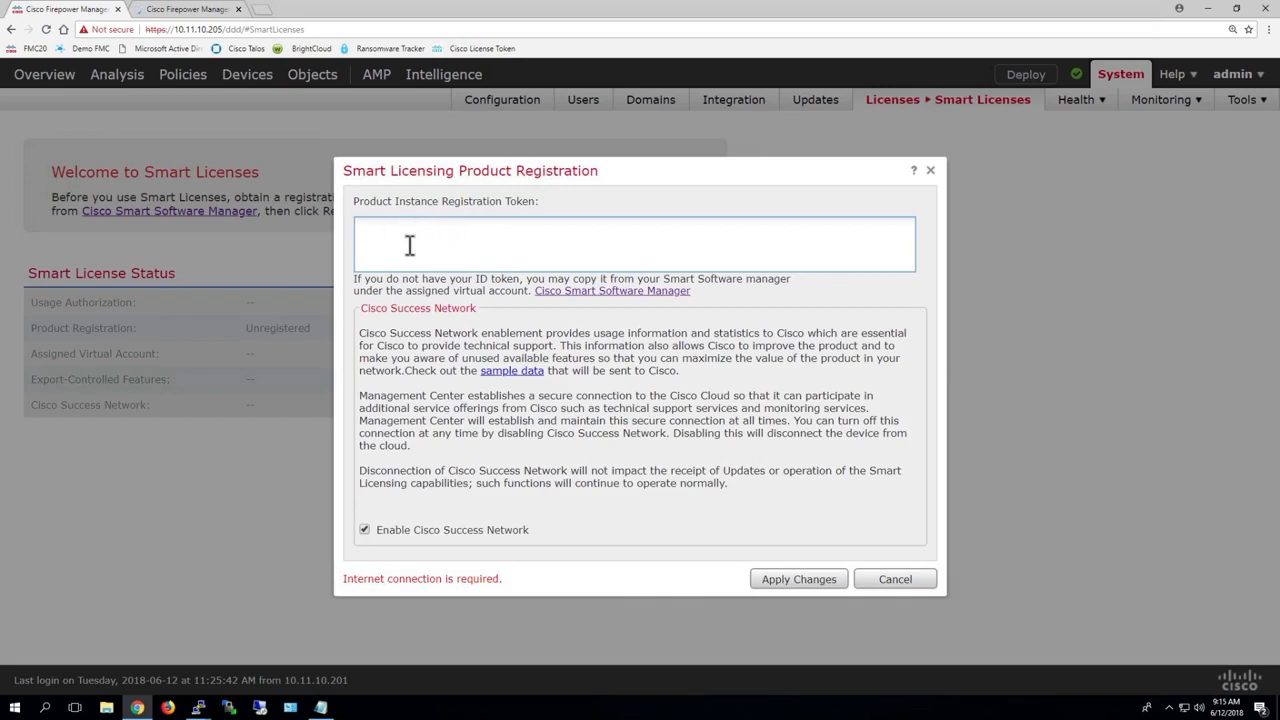
pyautogui.click(364, 530)
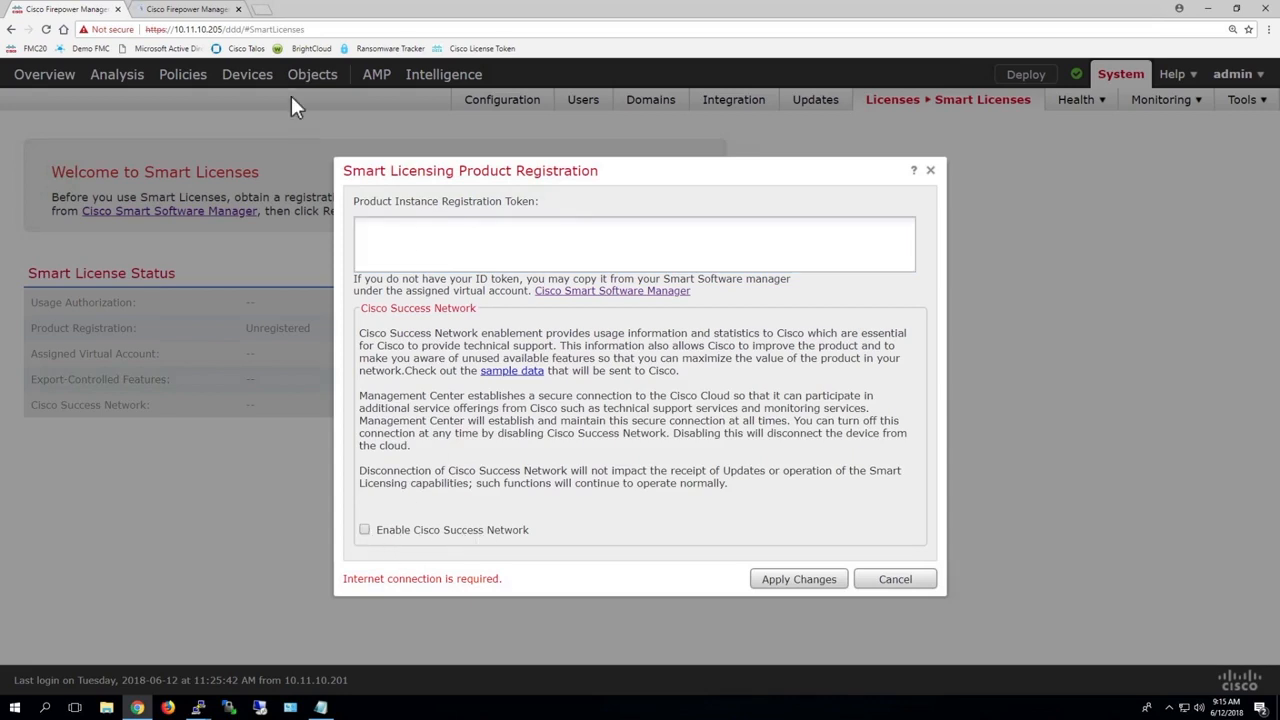
# Step: Open the bookmarked Cisco license token site in a new browser tab and sign in to Smart Software Licensing
pyautogui.click(262, 10)
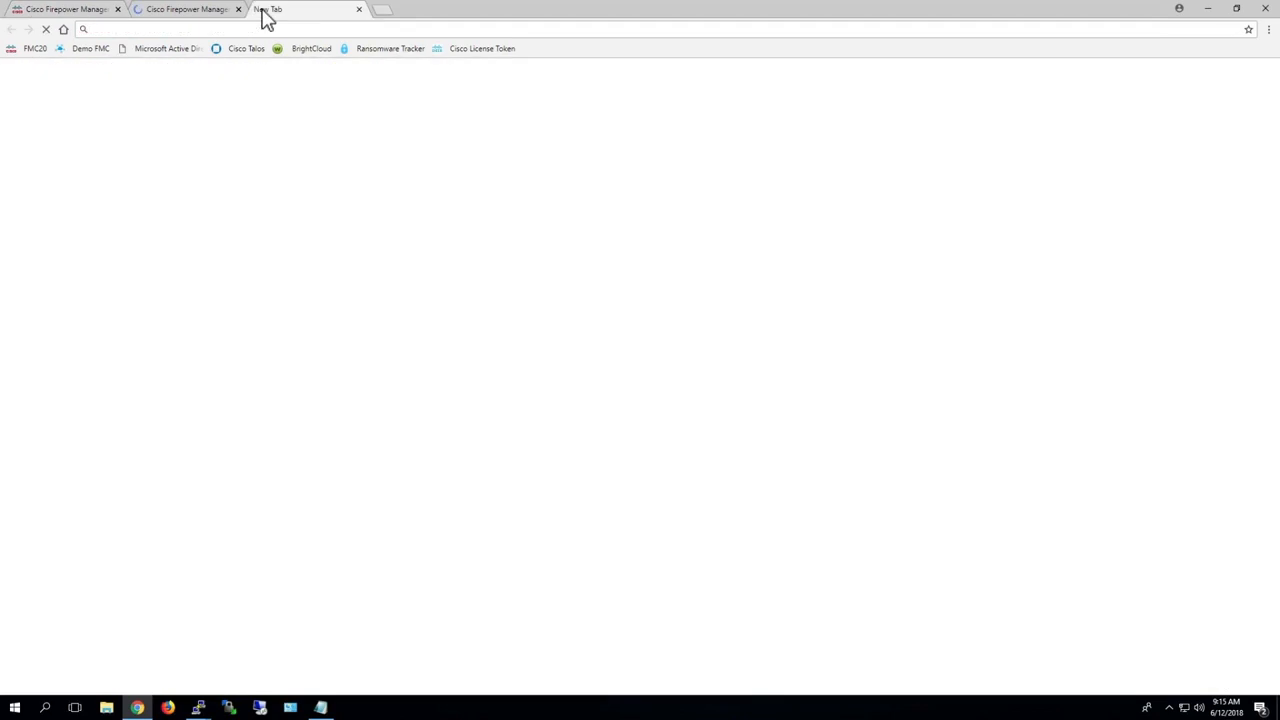
pyautogui.click(472, 49)
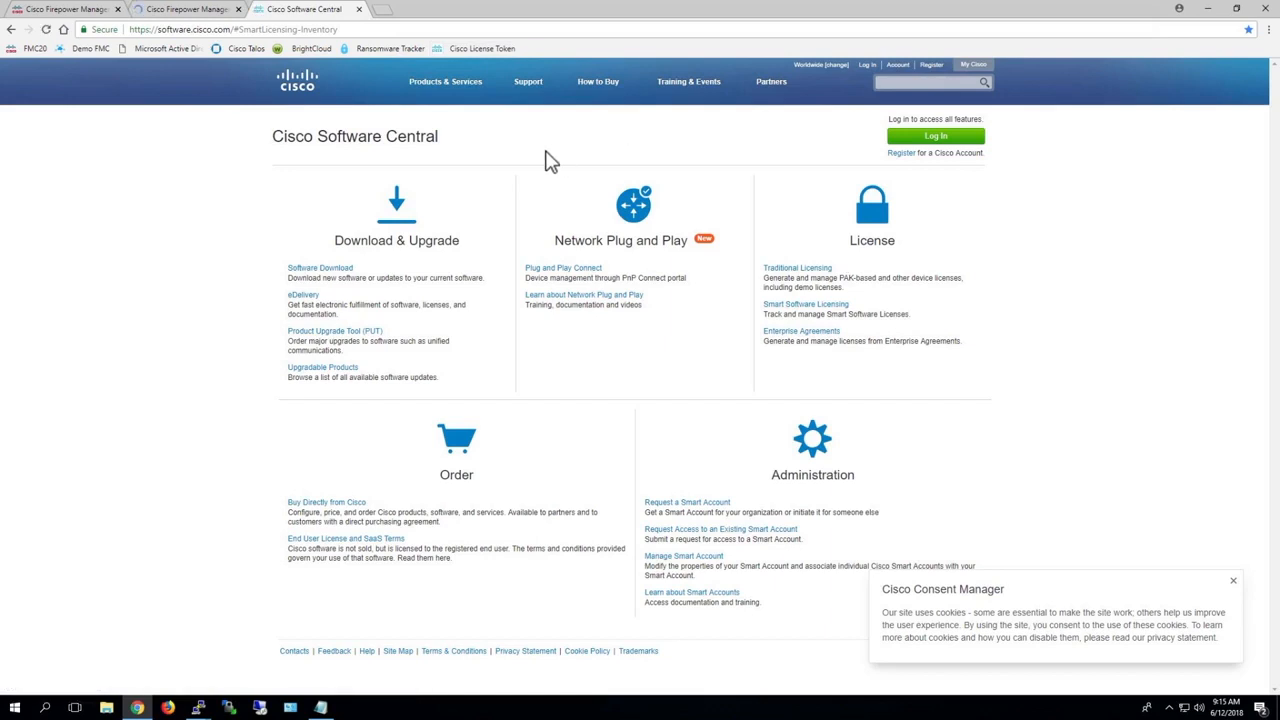
pyautogui.hotkey('ctrl', '+')
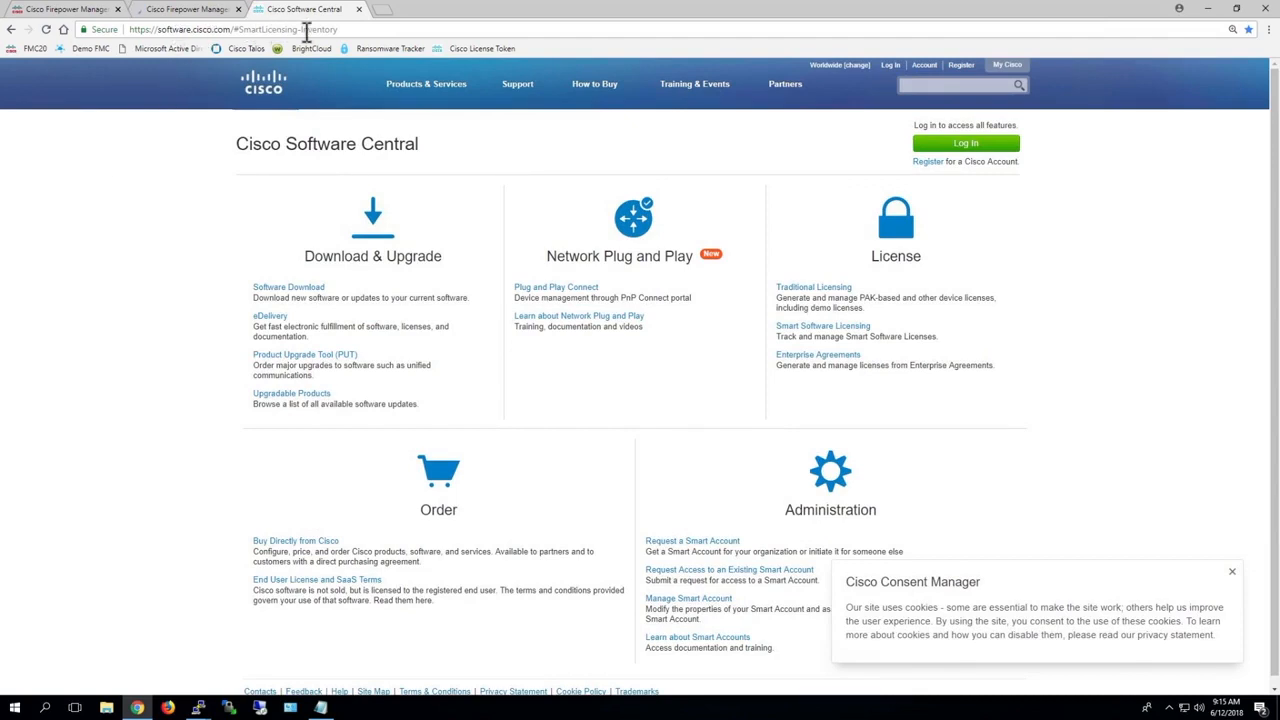
pyautogui.click(829, 337)
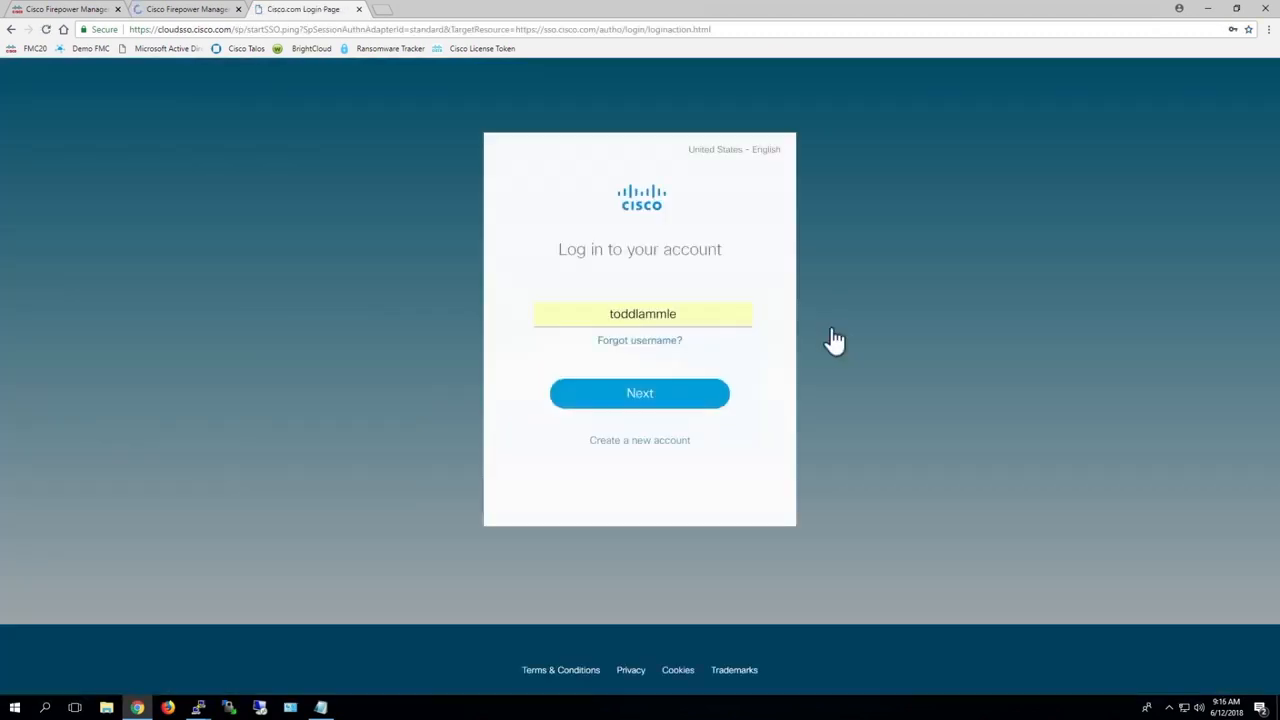
pyautogui.click(632, 404)
pyautogui.click(637, 449)
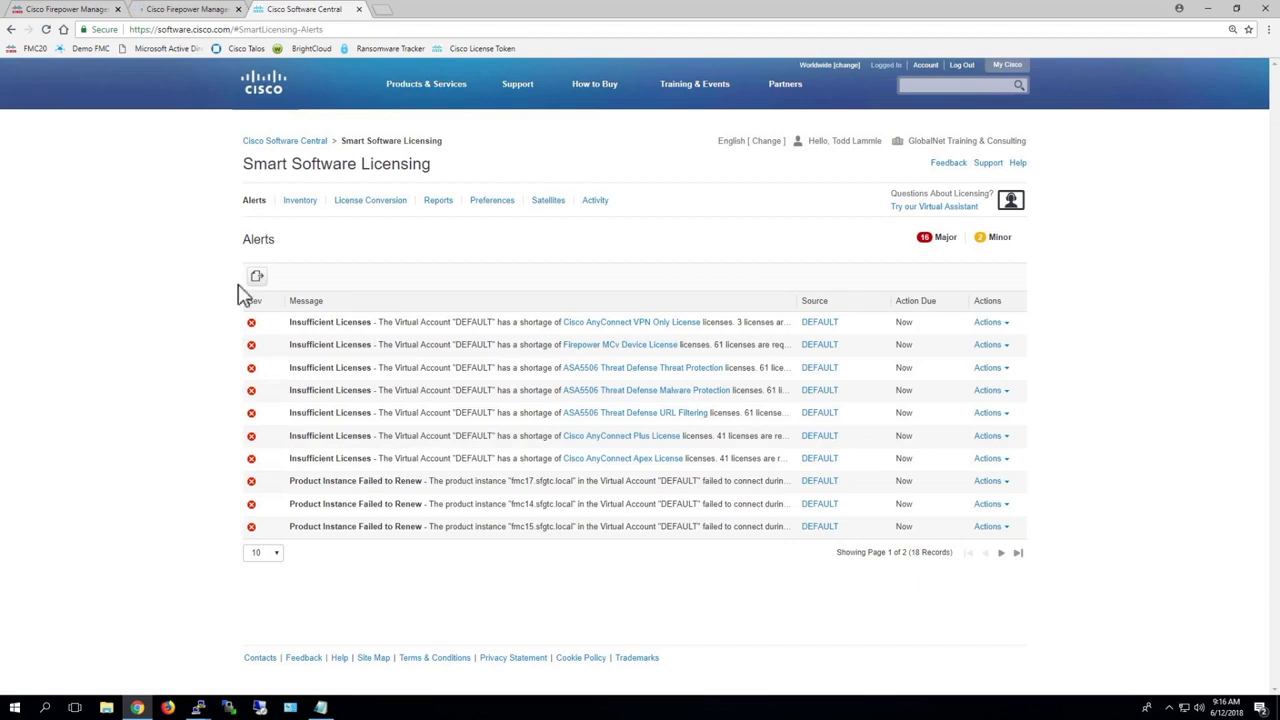
# Step: Create a registration token with the description FMC20 in the DEFAULT virtual account's inventory
pyautogui.click(301, 207)
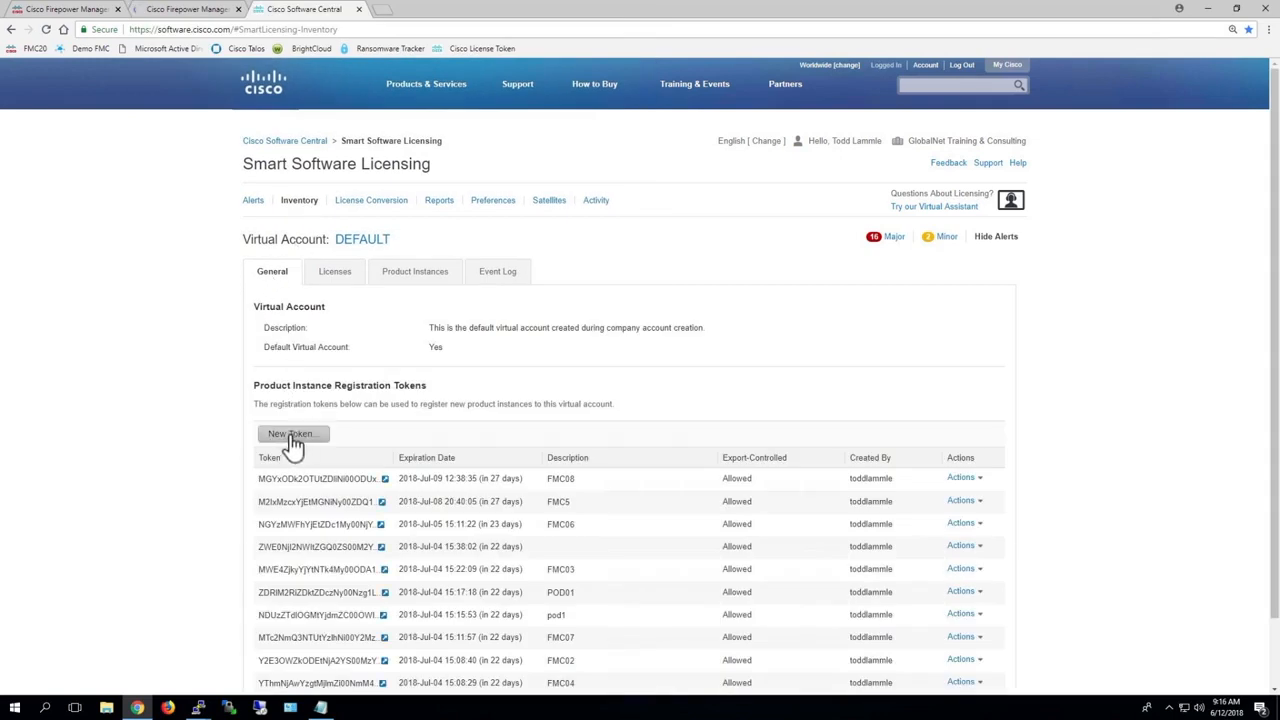
pyautogui.click(292, 438)
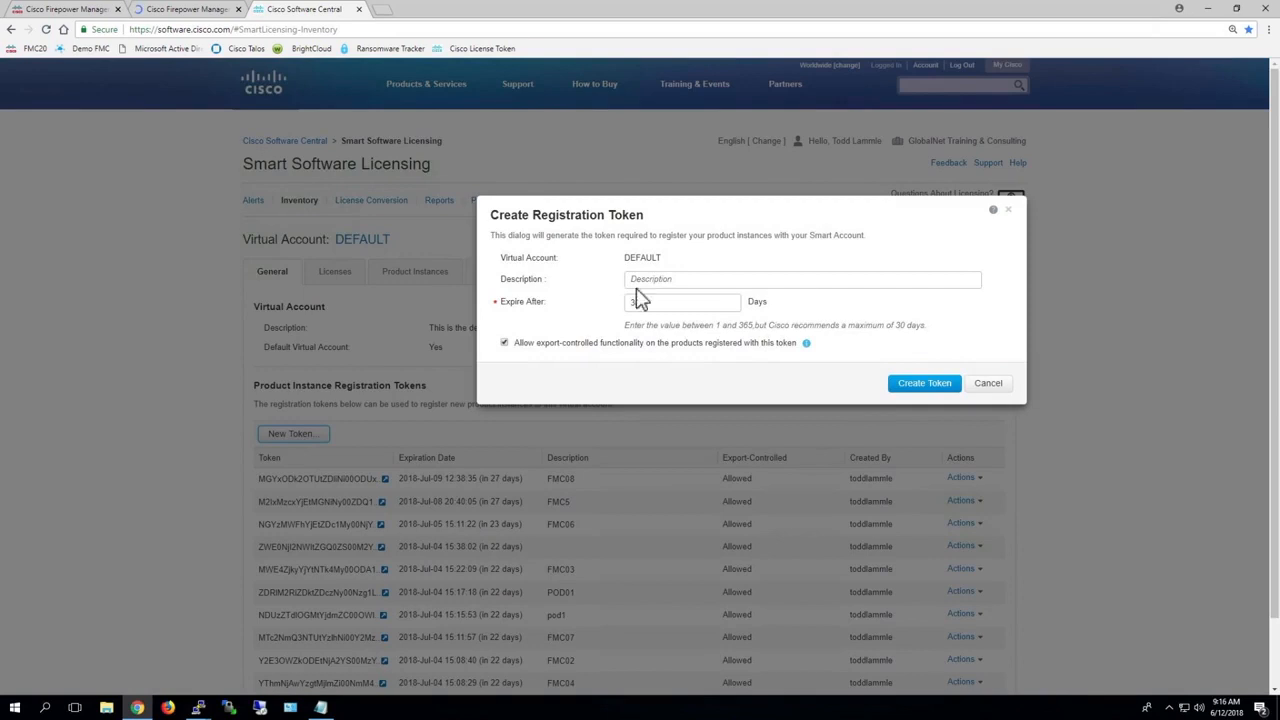
pyautogui.click(672, 278)
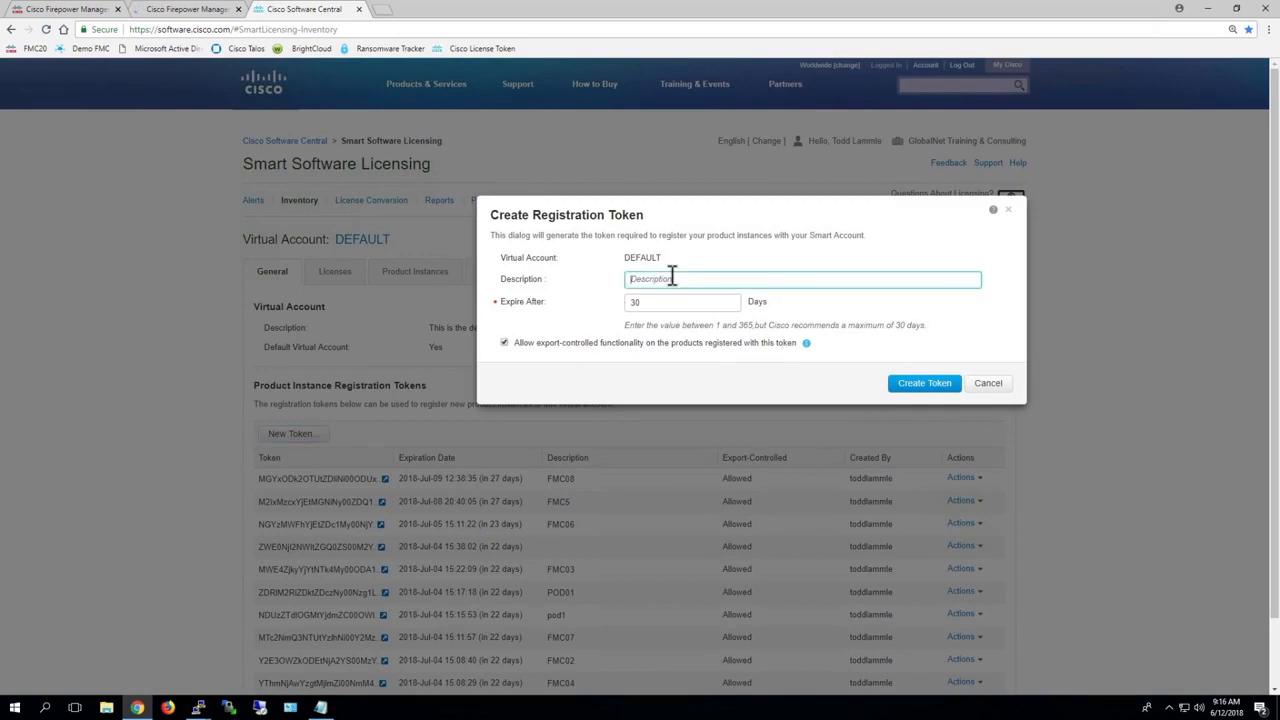
pyautogui.write('FMC20')
pyautogui.click(915, 388)
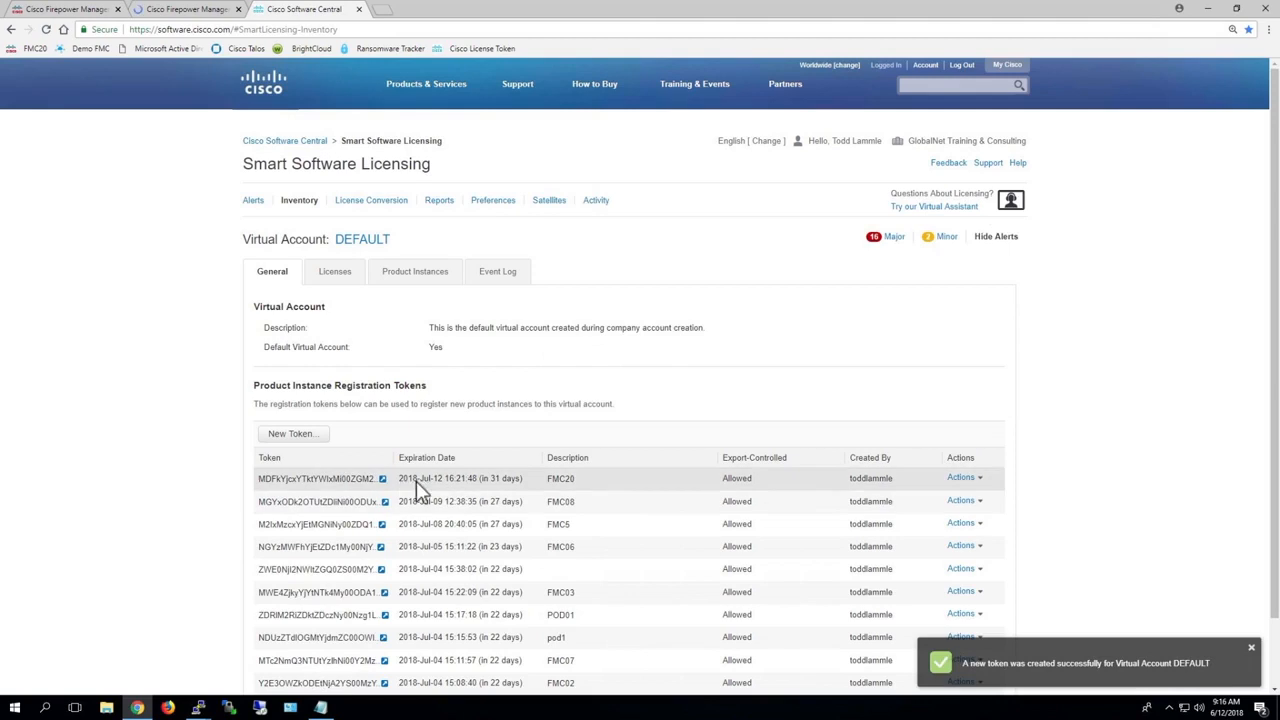
# Step: Copy the FMC20 registration token, paste it as the management center's Product Instance Registration Token and apply the registration
pyautogui.click(383, 480)
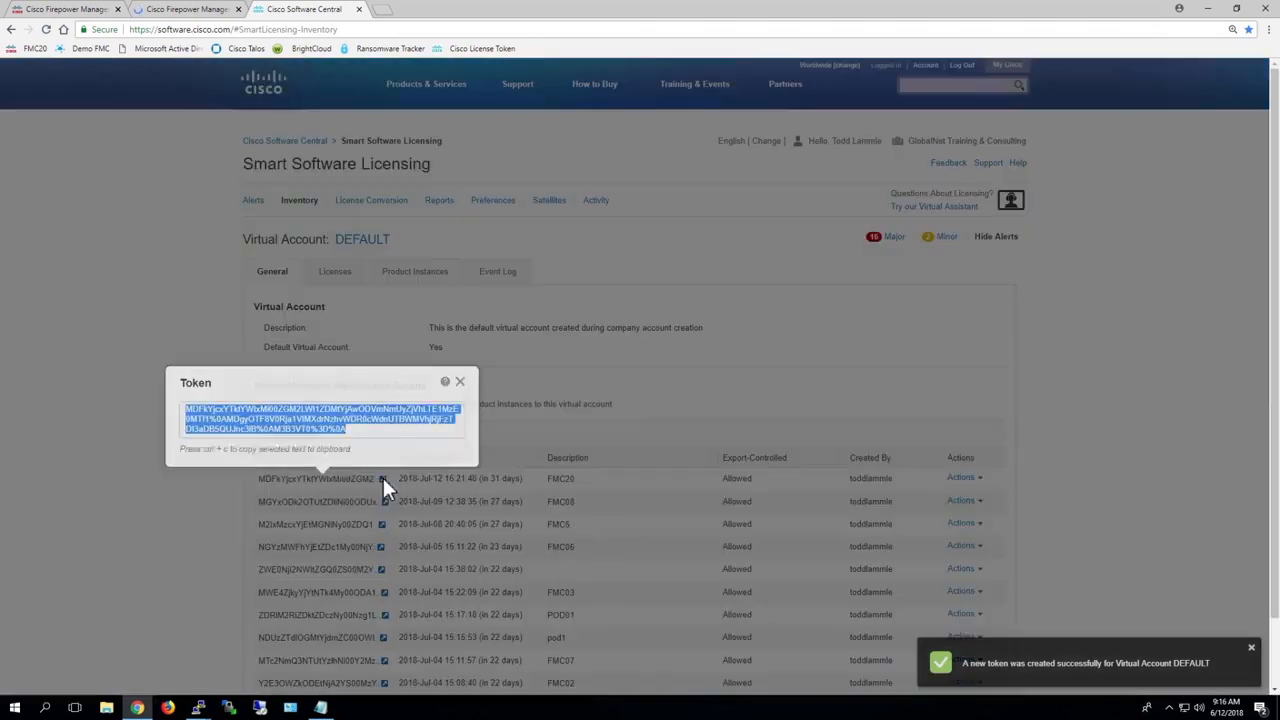
pyautogui.rightClick(300, 416)
pyautogui.click(326, 420)
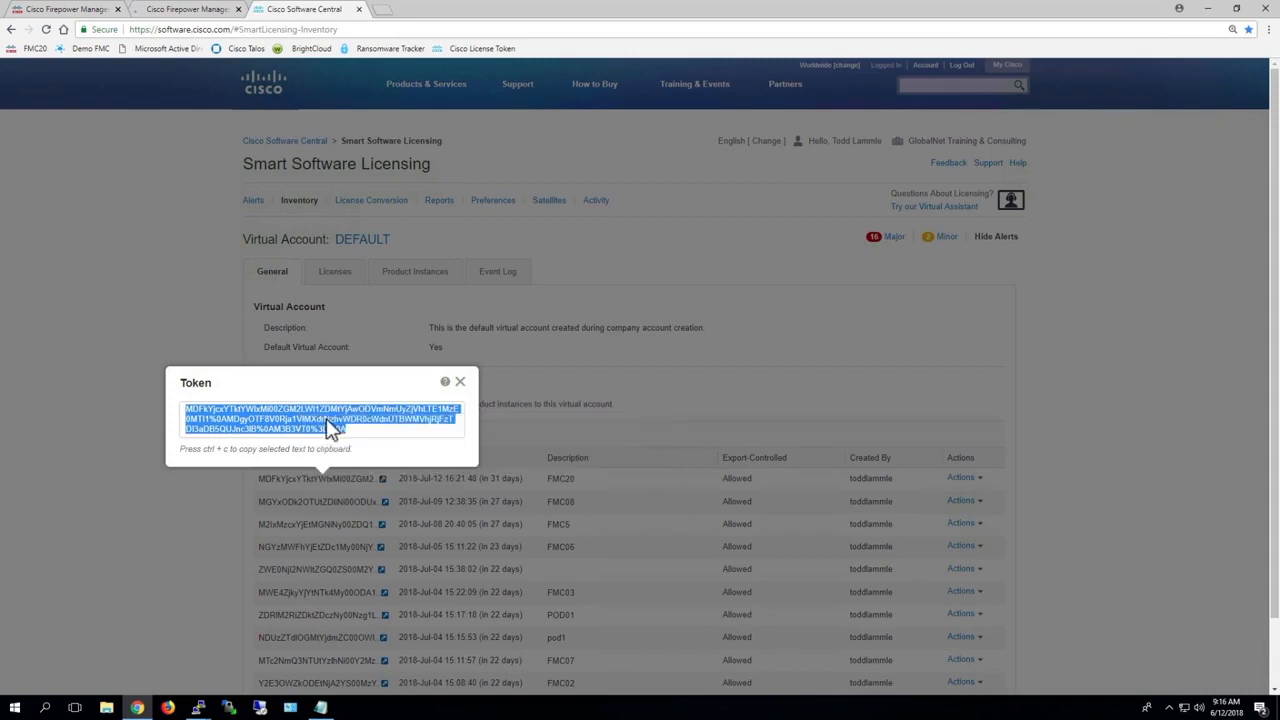
pyautogui.click(45, 10)
pyautogui.rightClick(396, 230)
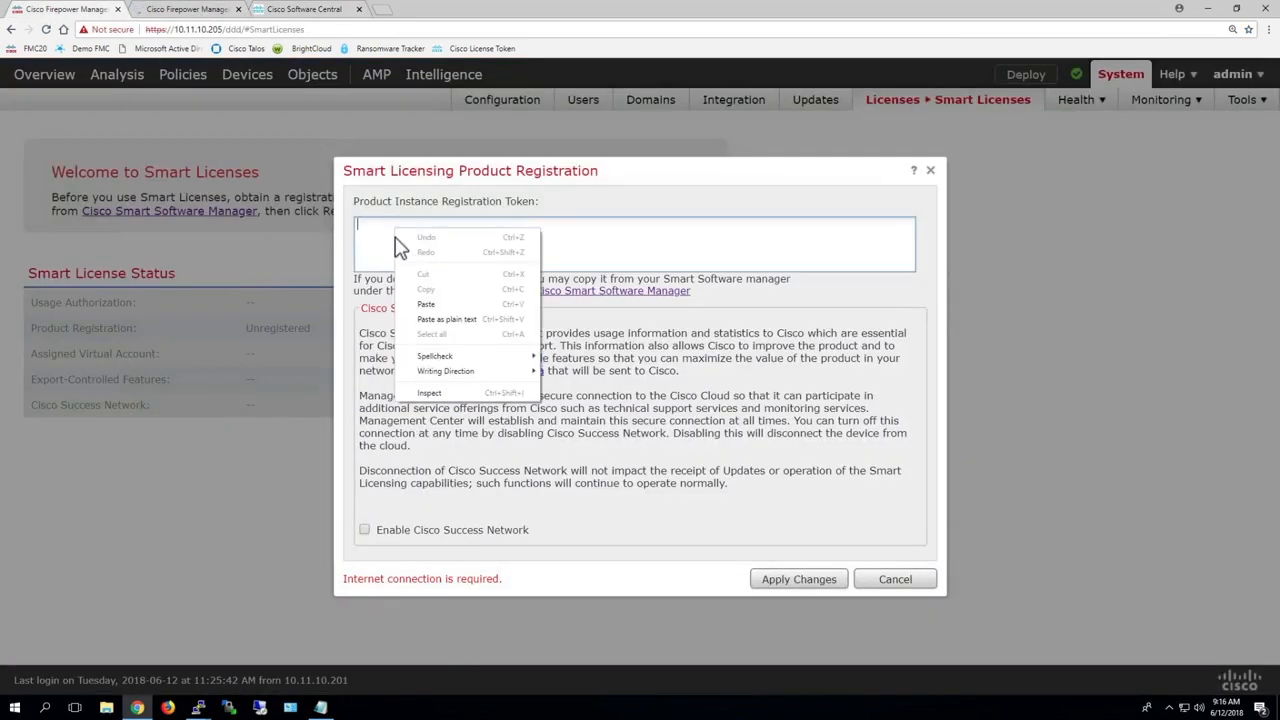
pyautogui.click(424, 306)
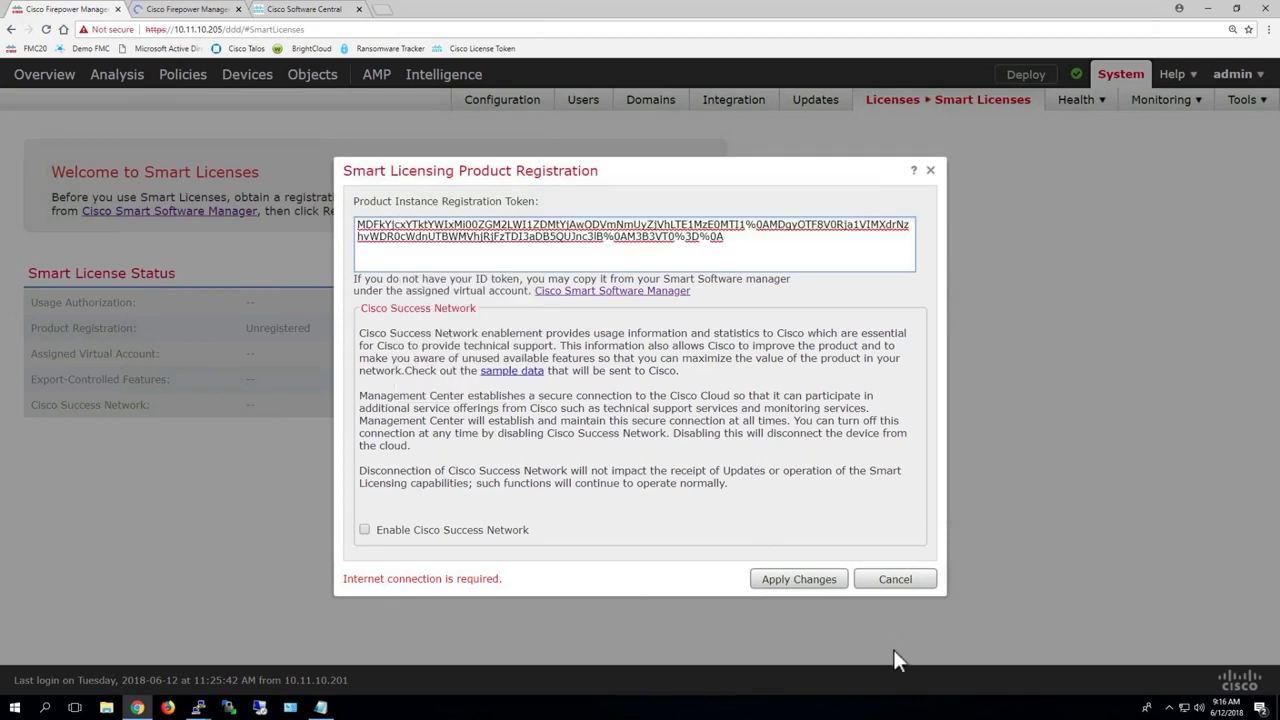
pyautogui.click(805, 588)
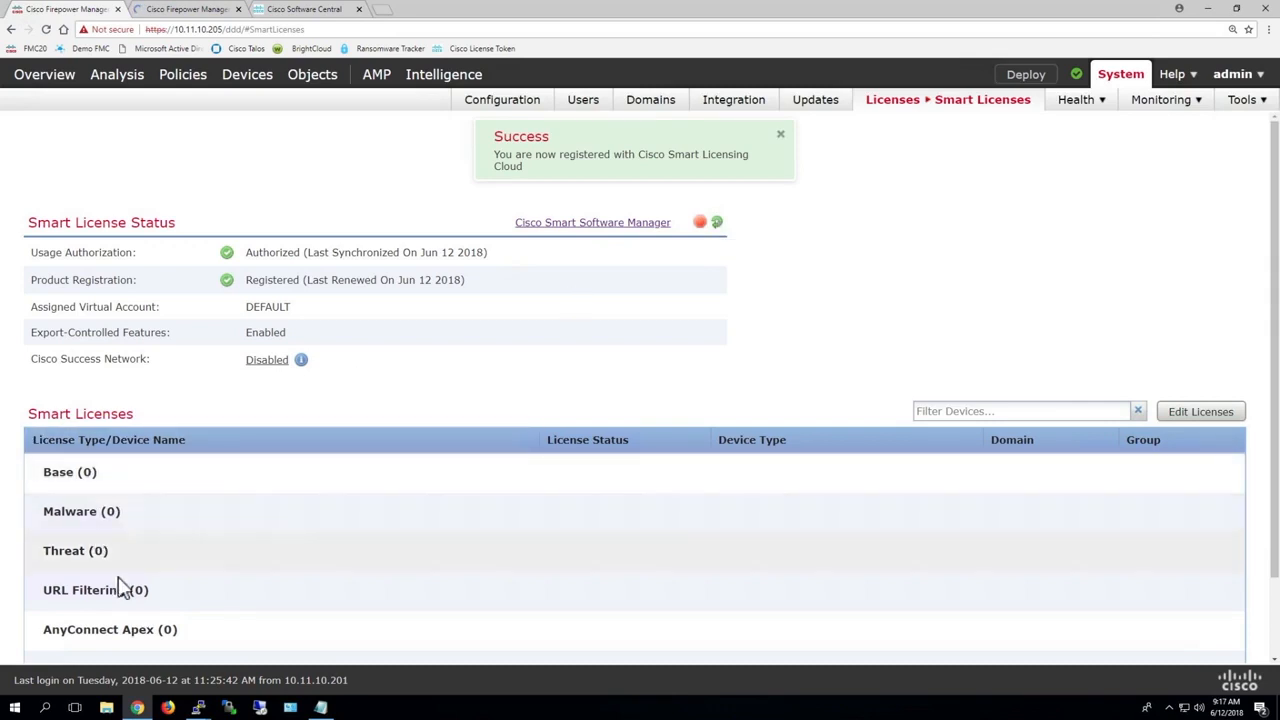
# Step: Examine the Smart License status and the list of Smart License types on the management center
pyautogui.scroll(-1, 250, 584)
pyautogui.scroll(-2, 250, 584)
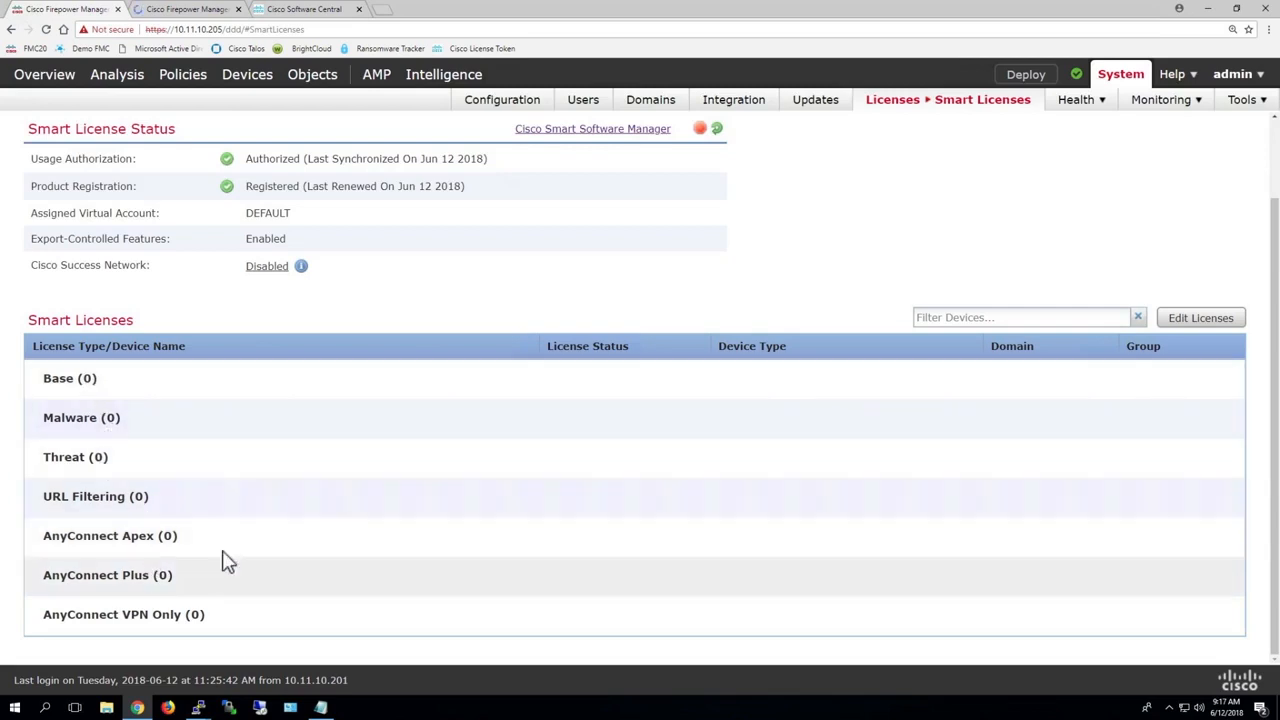
pyautogui.scroll(2, 270, 517)
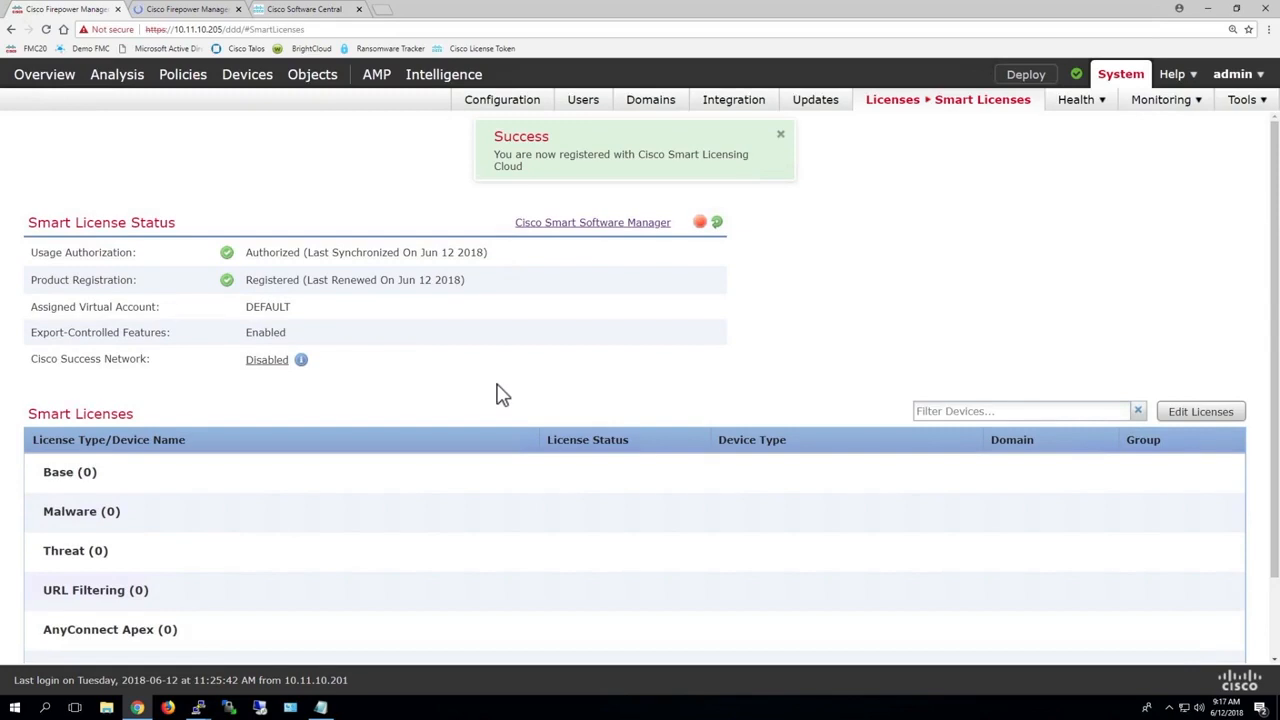
pyautogui.scroll(-2, 500, 393)
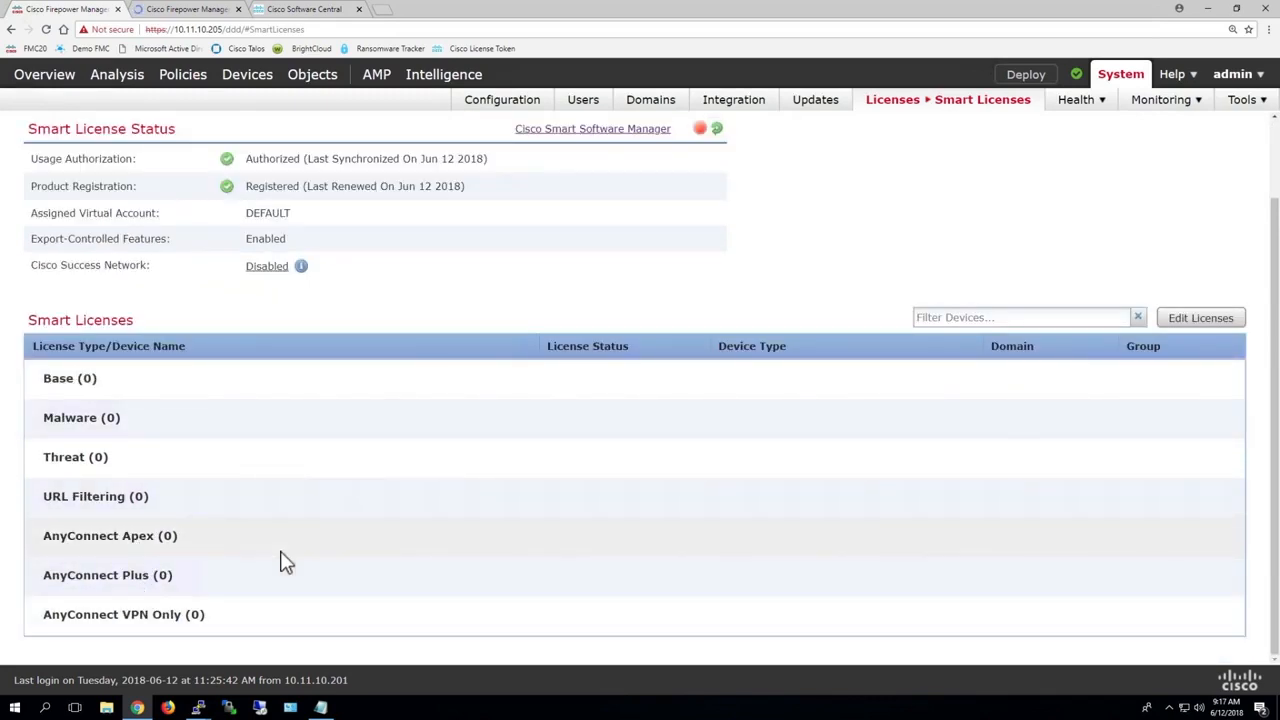
pyautogui.scroll(2, 283, 562)
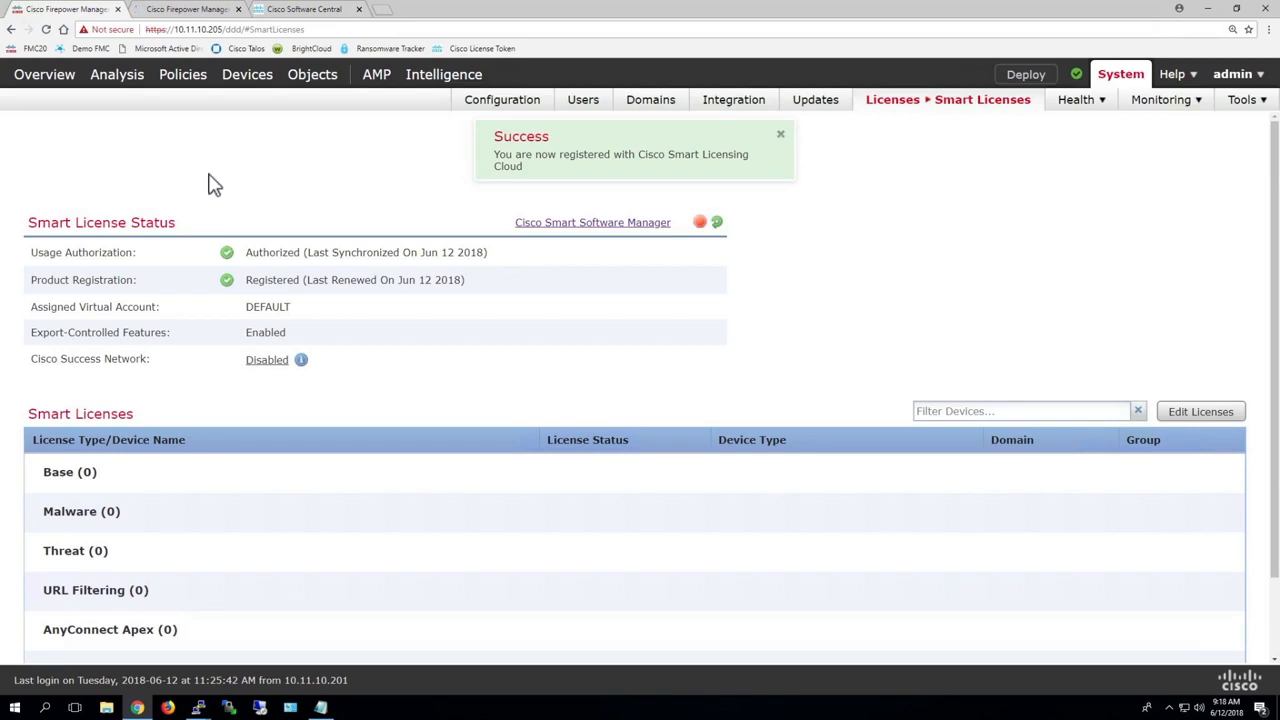
# Step: Open the system's Health options
pyautogui.click(1081, 104)
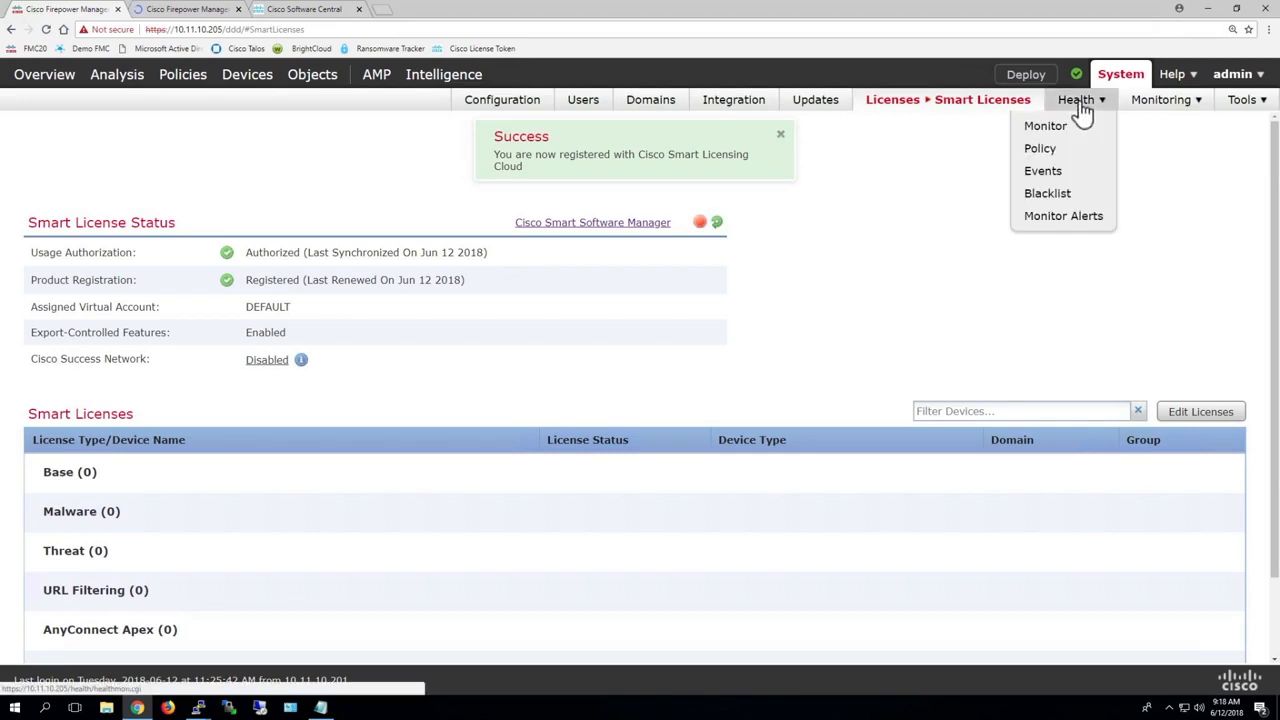